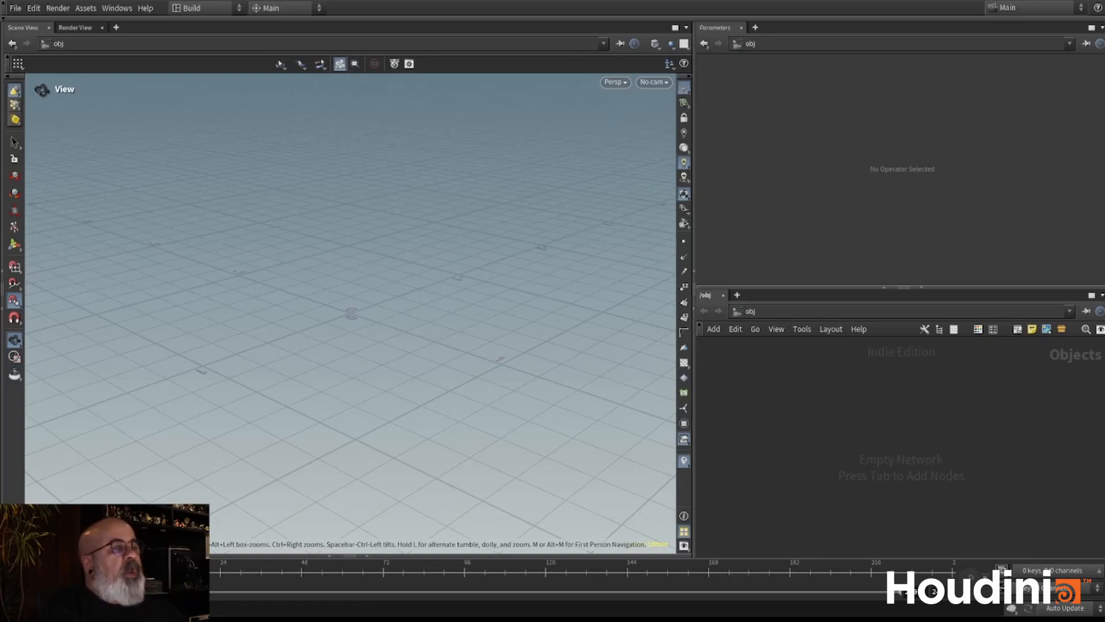
- Add a Geometry object to the empty object network
scroll(500, 323, "up", 1)
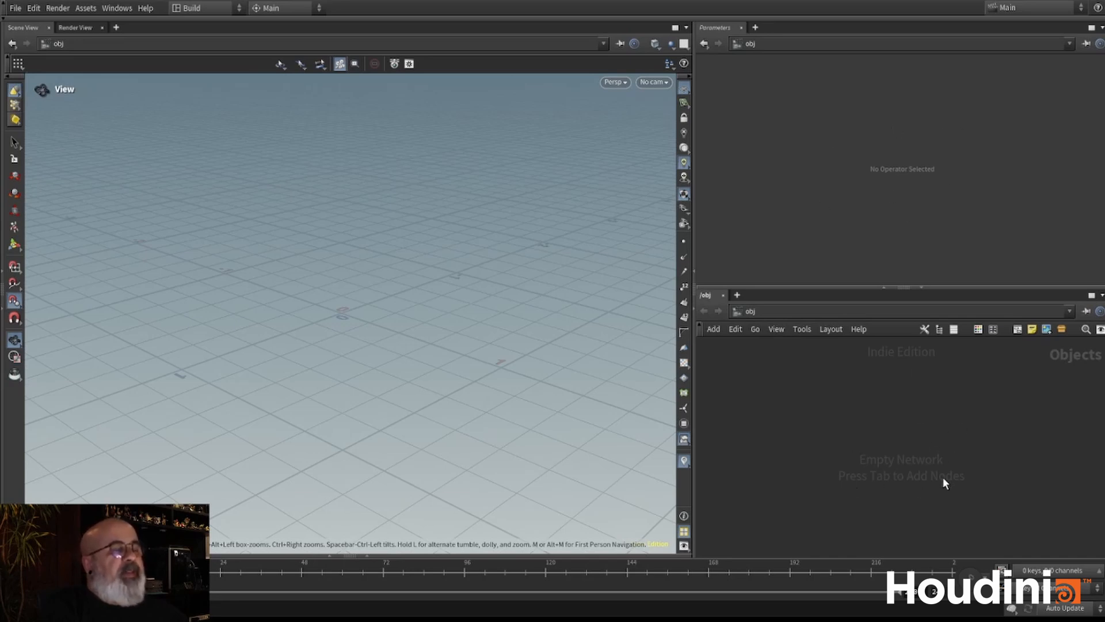
key("Tab")
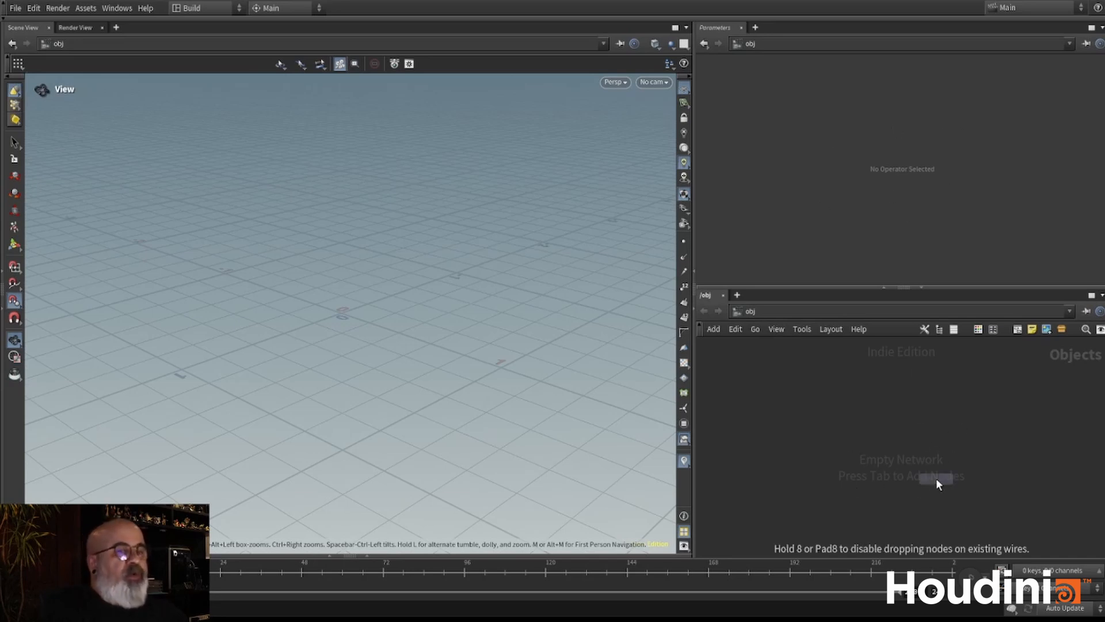
left_click(936, 479)
left_click_drag(936, 479, 879, 430)
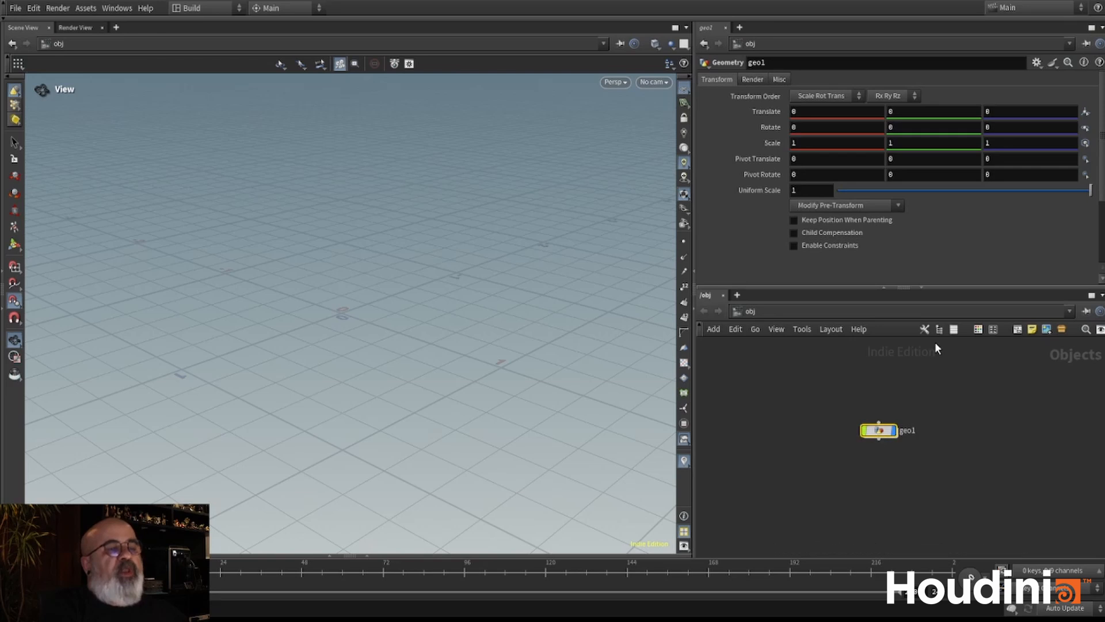
- Set the viewport background's color scheme to Dark in the display options
left_click_drag(303, 301, 262, 222)
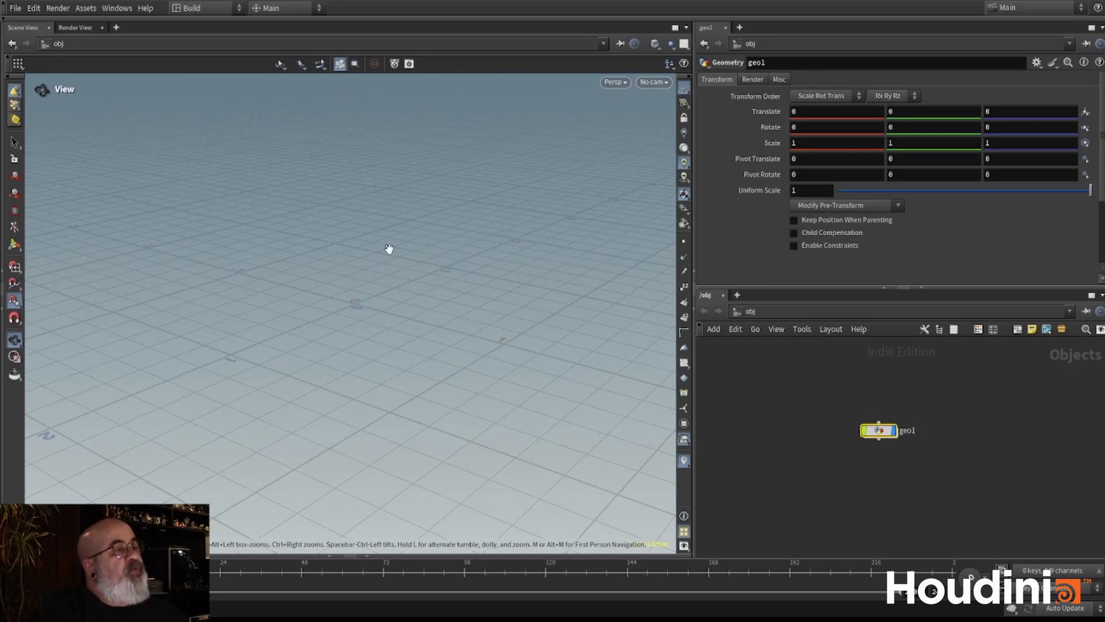
key("d")
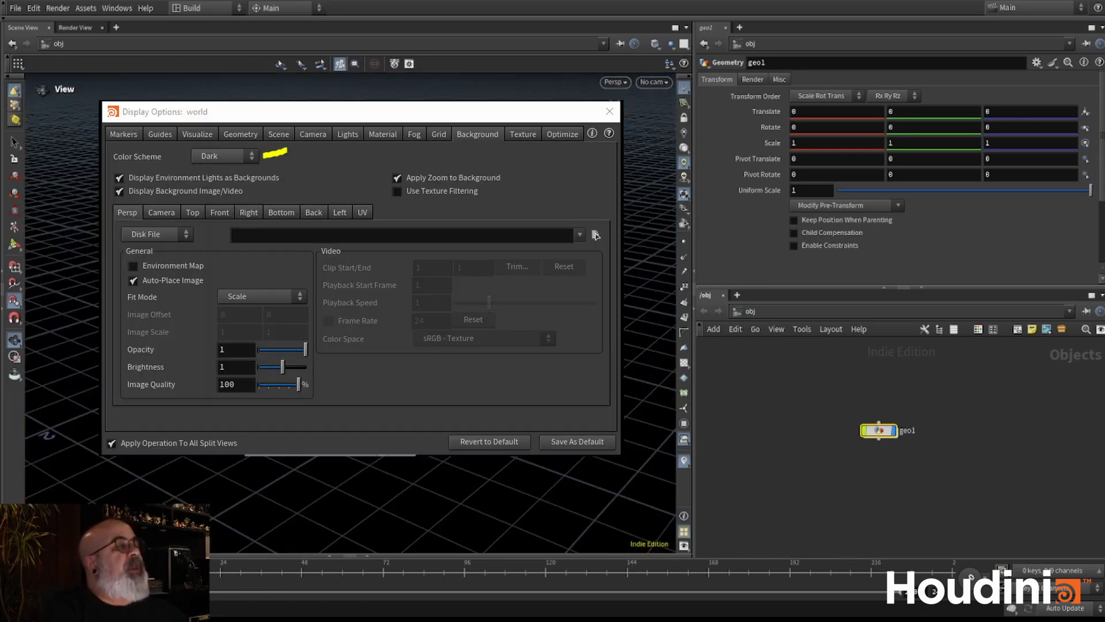
key("Escape")
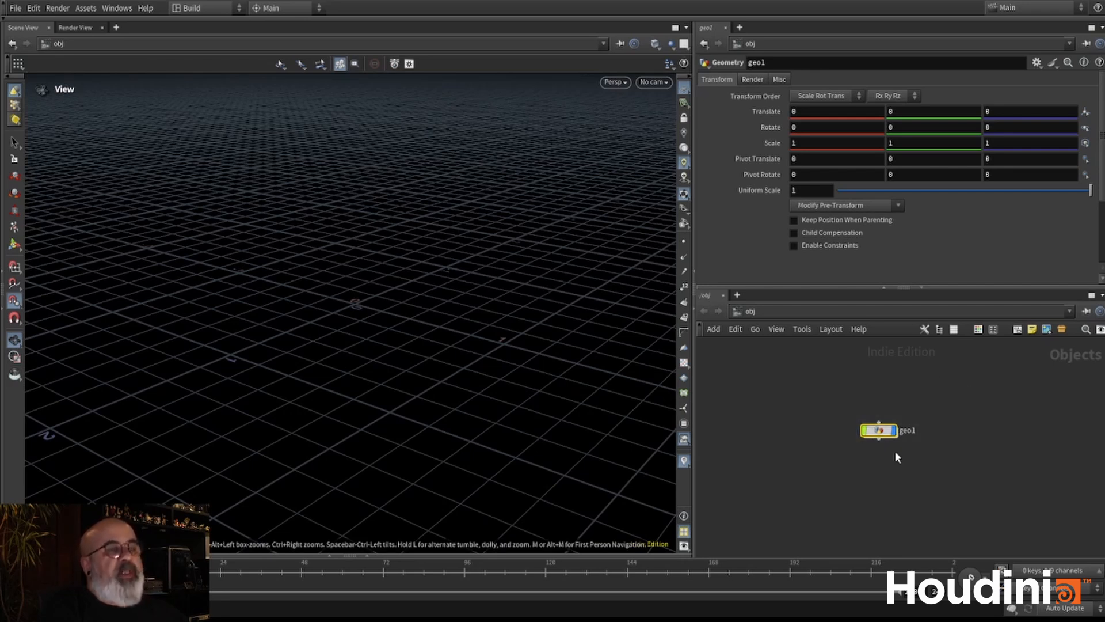
- Delete the Geometry object from the object network
left_click_drag(832, 397, 976, 493)
key("Delete")
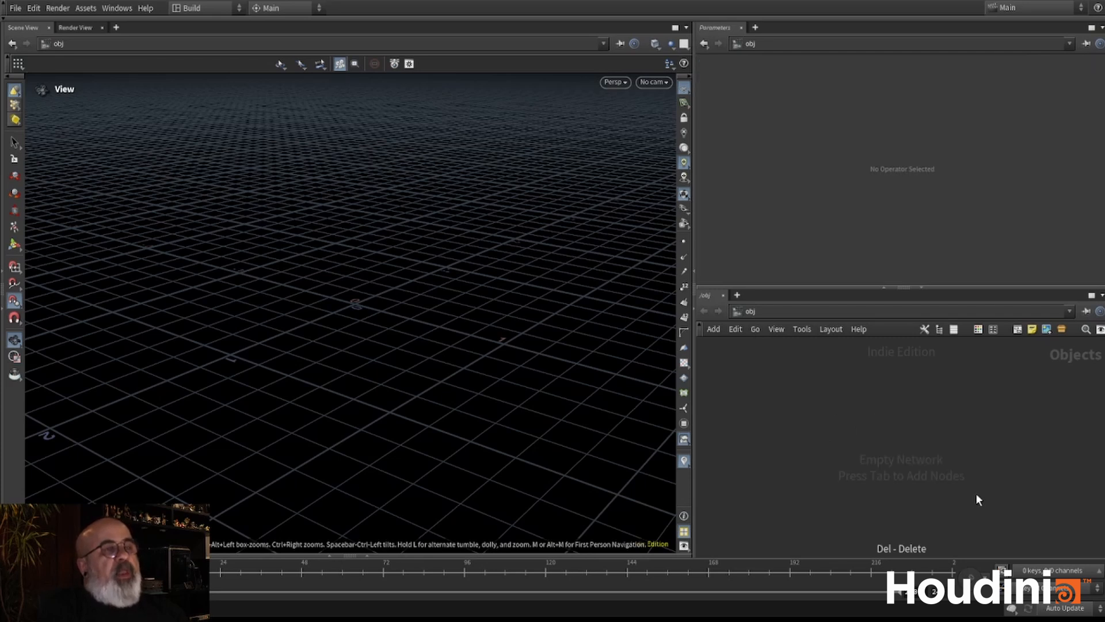
- Replace the stacked Parameters pane with one beside the network editor, using a left/right pane split
left_click(740, 28)
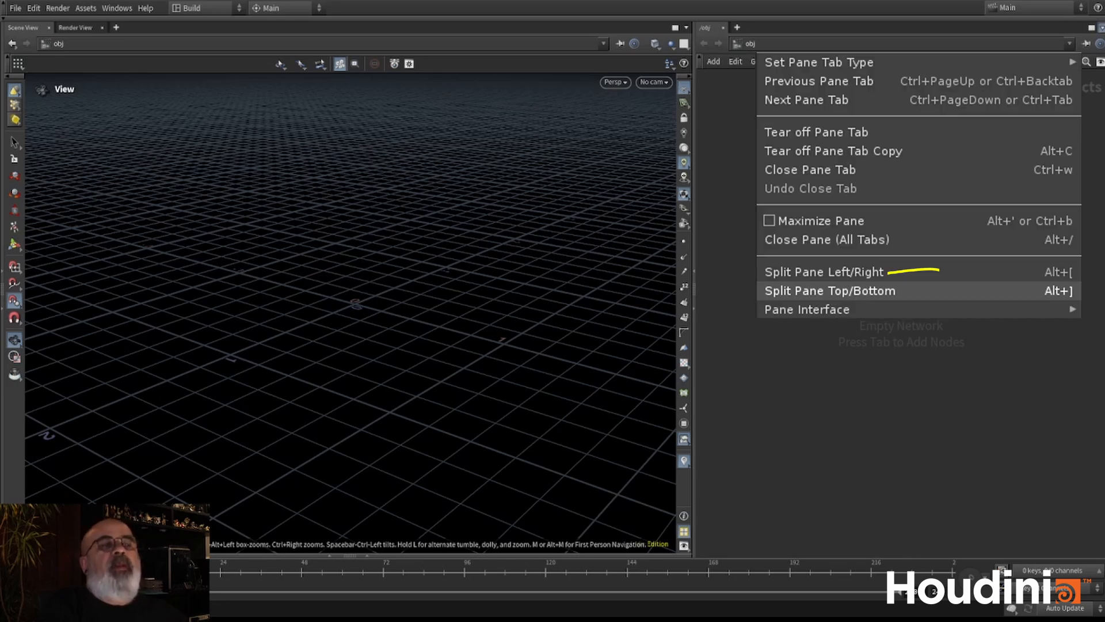
left_click(824, 272)
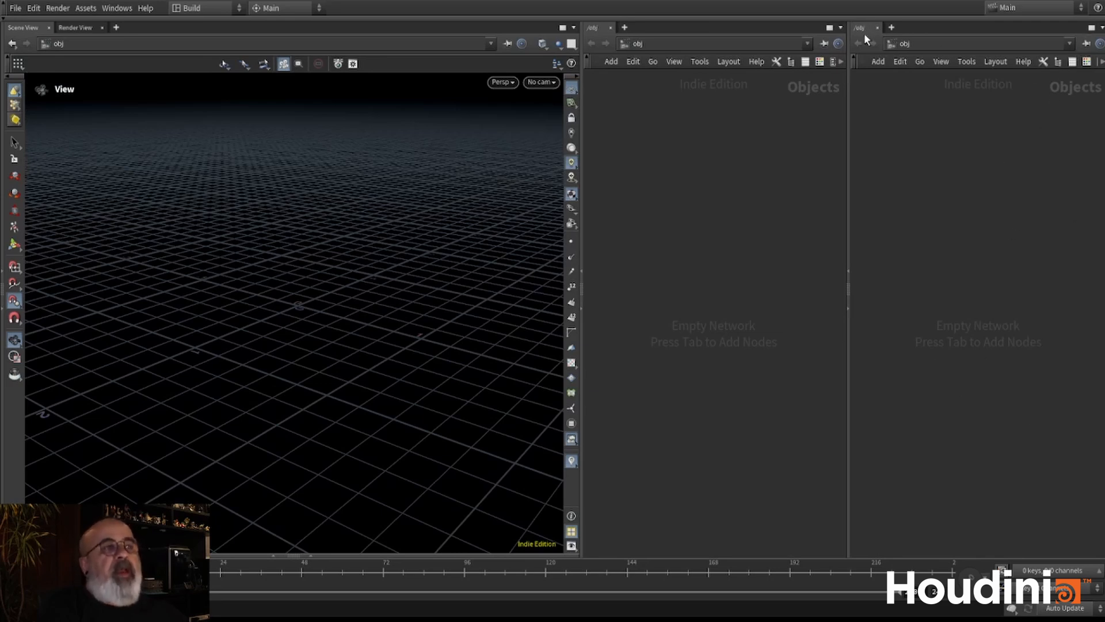
left_click(891, 51)
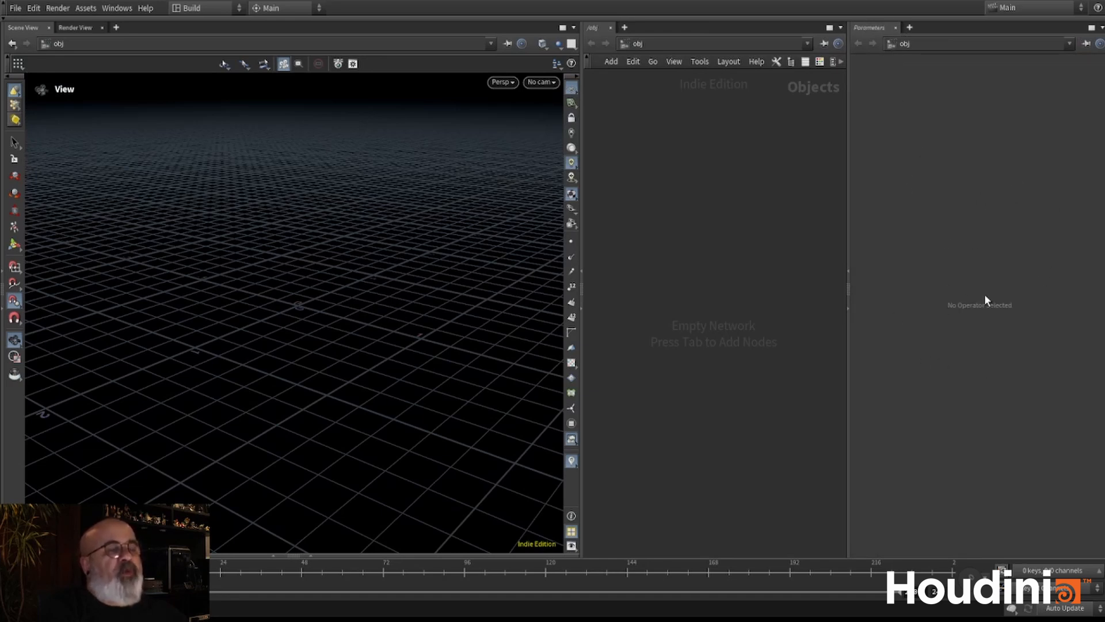
- Collapse the Parameters pane and widen the network editor at the scene view's expense
left_click(850, 308)
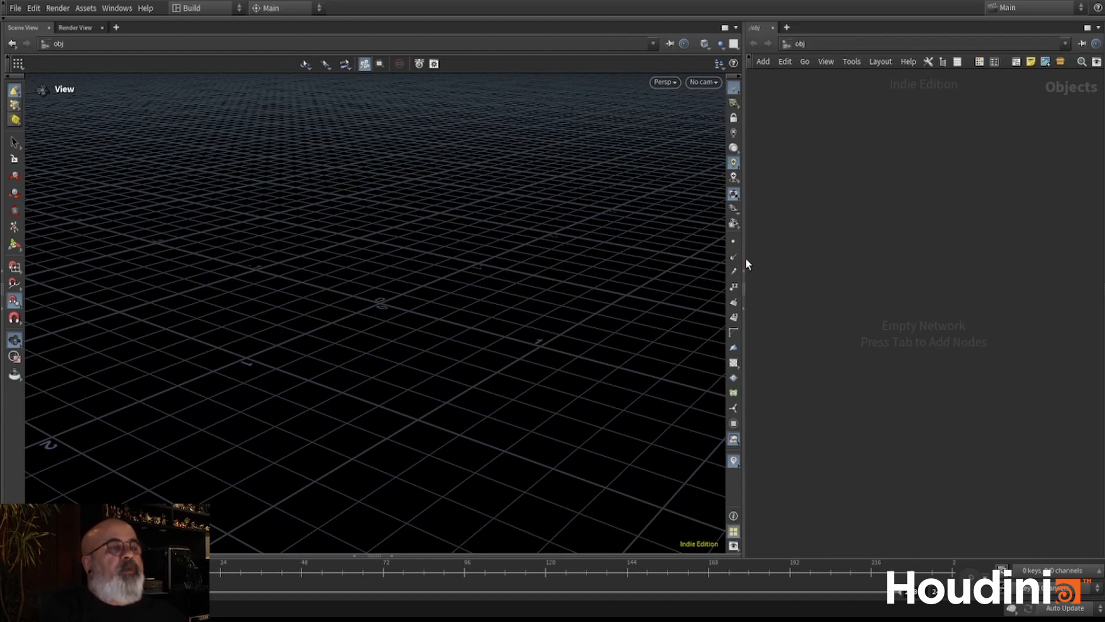
left_click_drag(745, 258, 665, 259)
- Add a new Geometry object and place it near the middle of the object network
key("Tab")
type("geo")
key("Return")
left_click(911, 380)
left_click_drag(913, 385, 799, 319)
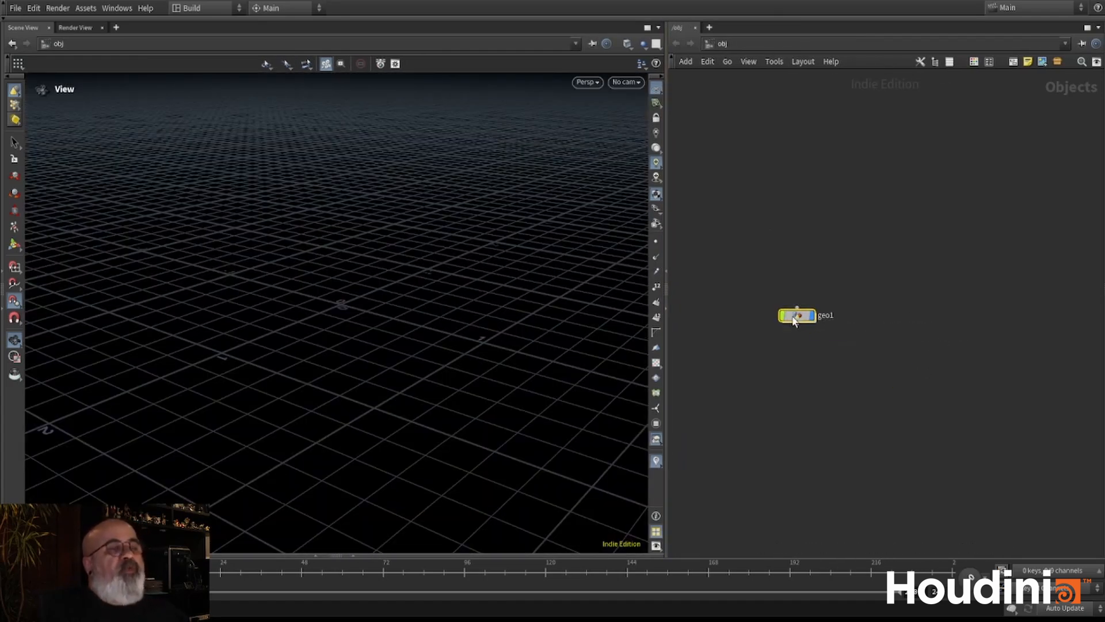
- Show the parameter overlay inside the network editor and narrow it to leave room for the Geometry node
key("p")
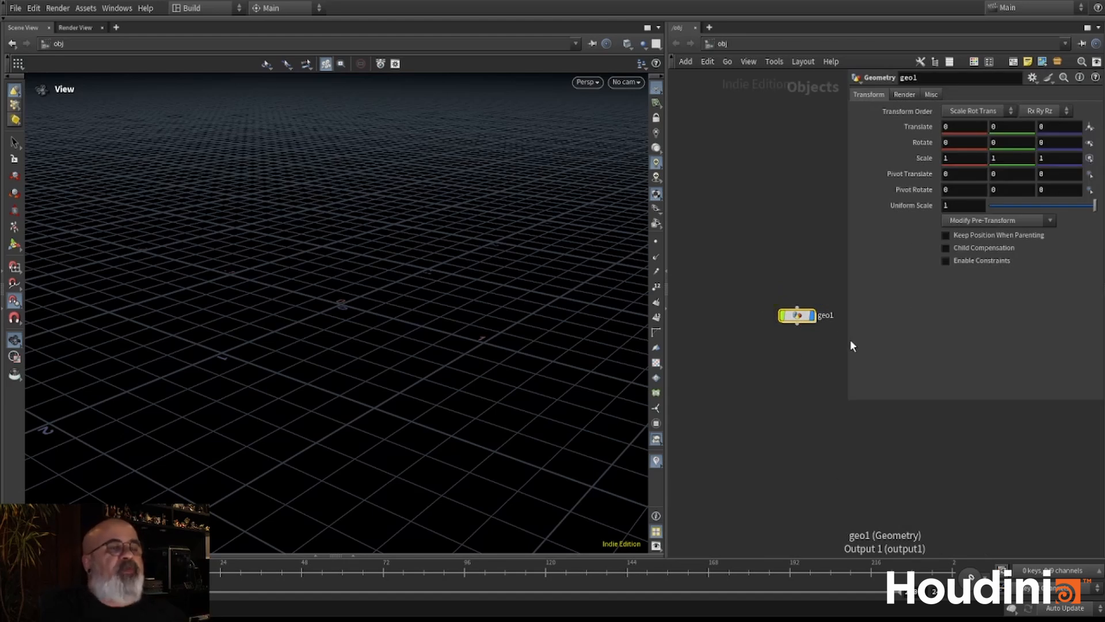
left_click_drag(850, 339, 891, 340)
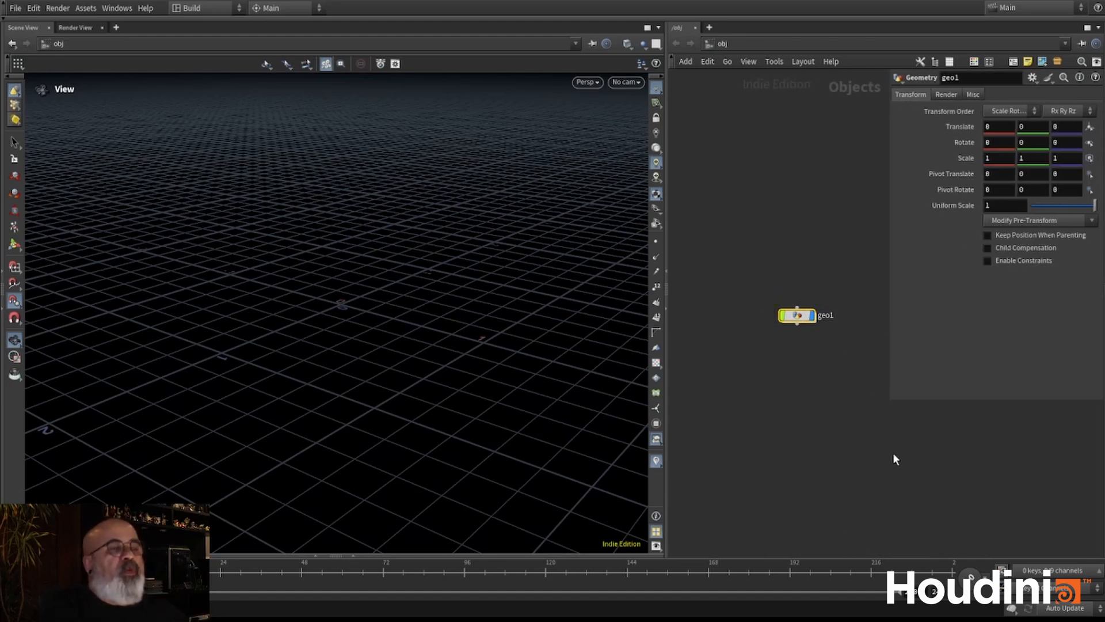
middle_click_drag(748, 470, 702, 431)
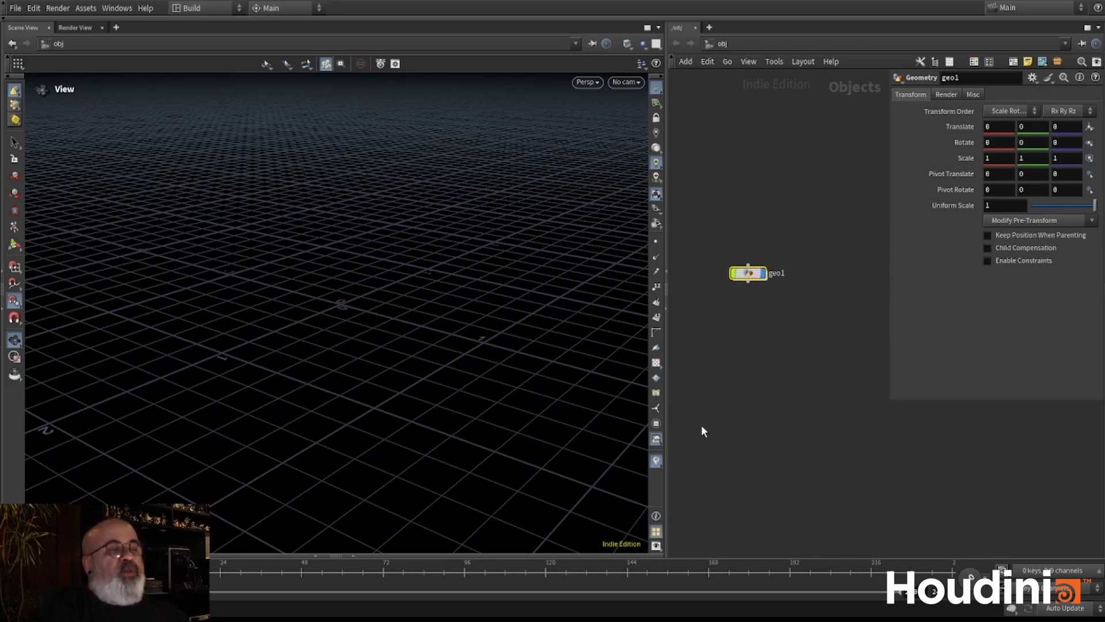
mouse_move(786, 361)
middle_mouse_down()
mouse_move(910, 400)
mouse_move(762, 422)
mouse_move(776, 413)
mouse_move(787, 350)
middle_mouse_up()
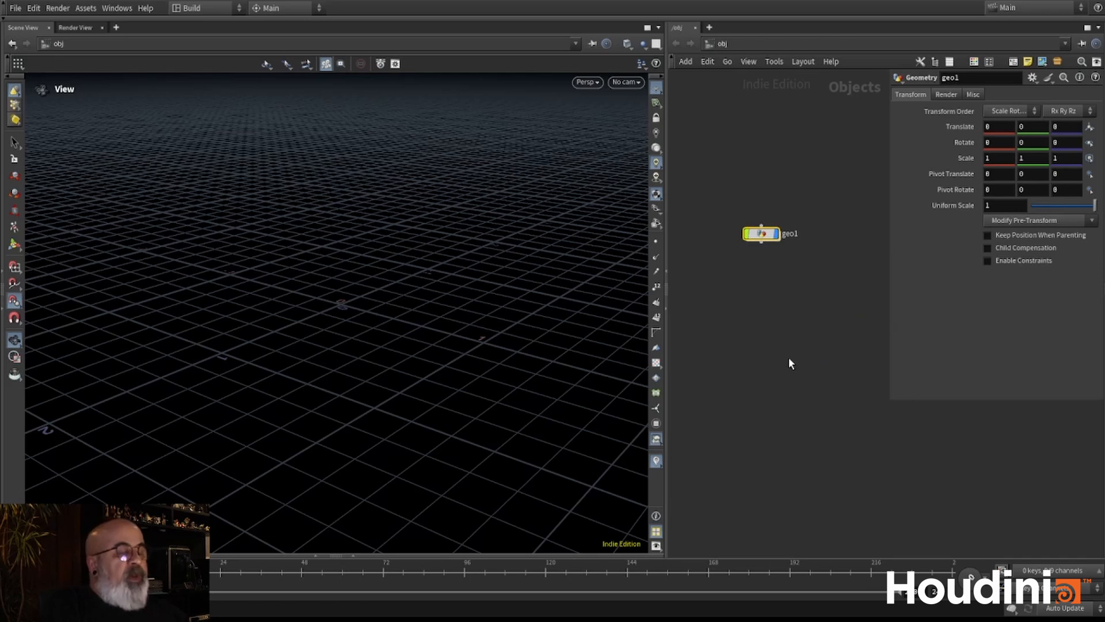
- With the parameter overlay hidden, make two copies of the Geometry node and briefly expand the separate Parameters pane
key("p")
left_click_drag(763, 235, 780, 390, "alt")
left_click(1102, 270)
middle_click_drag(754, 429, 818, 412)
mouse_move(770, 359)
middle_mouse_down()
mouse_move(807, 328)
mouse_move(773, 355)
middle_mouse_up()
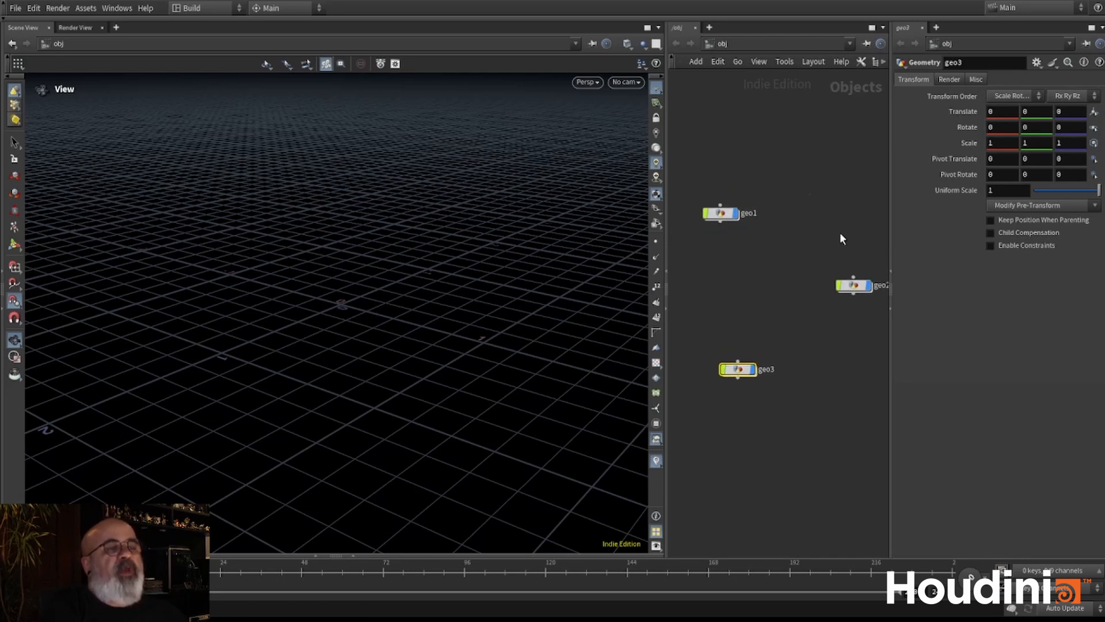
left_click(894, 304)
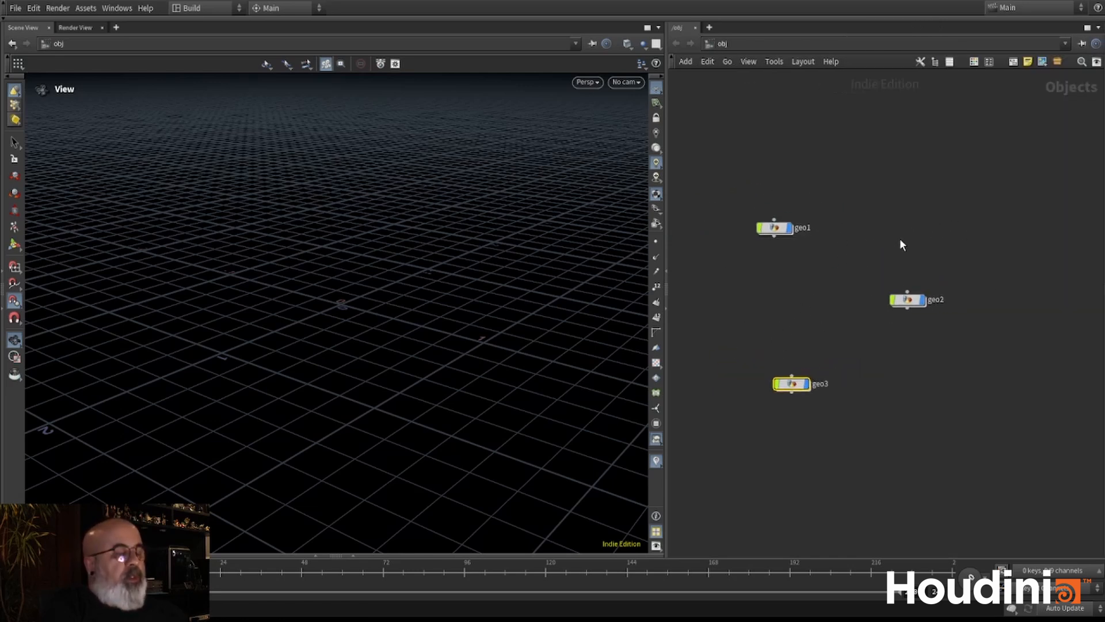
- Bring back the in-network parameter overlay and delete the geo2 and geo3 copies
key("p")
left_click_drag(840, 426, 740, 270)
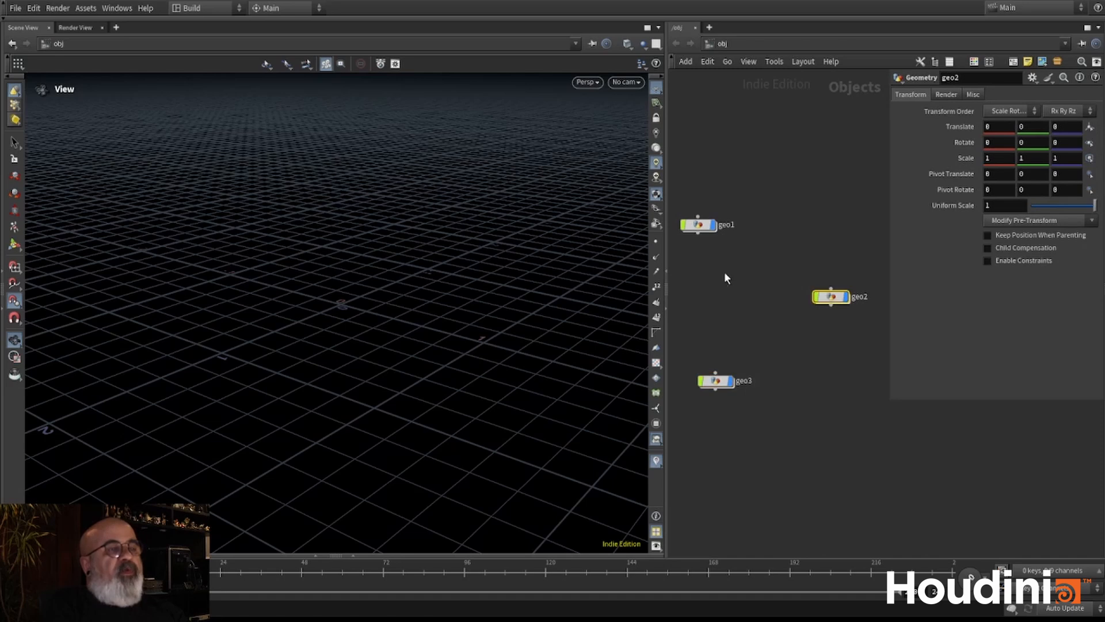
key("Delete")
left_click_drag(764, 308, 697, 434)
key("Delete")
- Rename the remaining geo1 object to block
key("h")
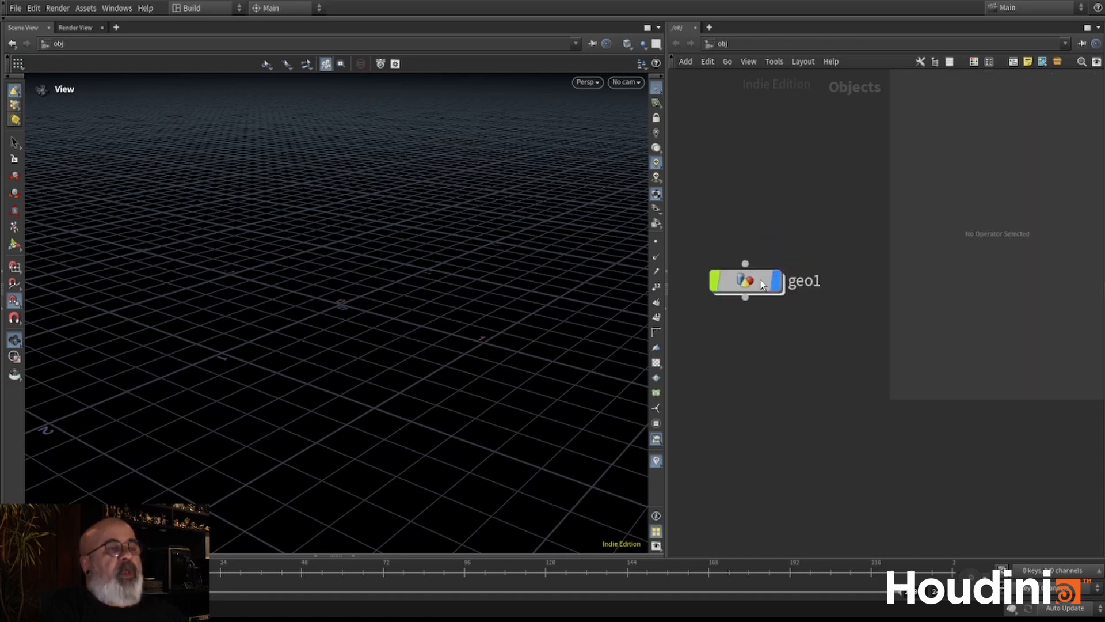
left_click(762, 284)
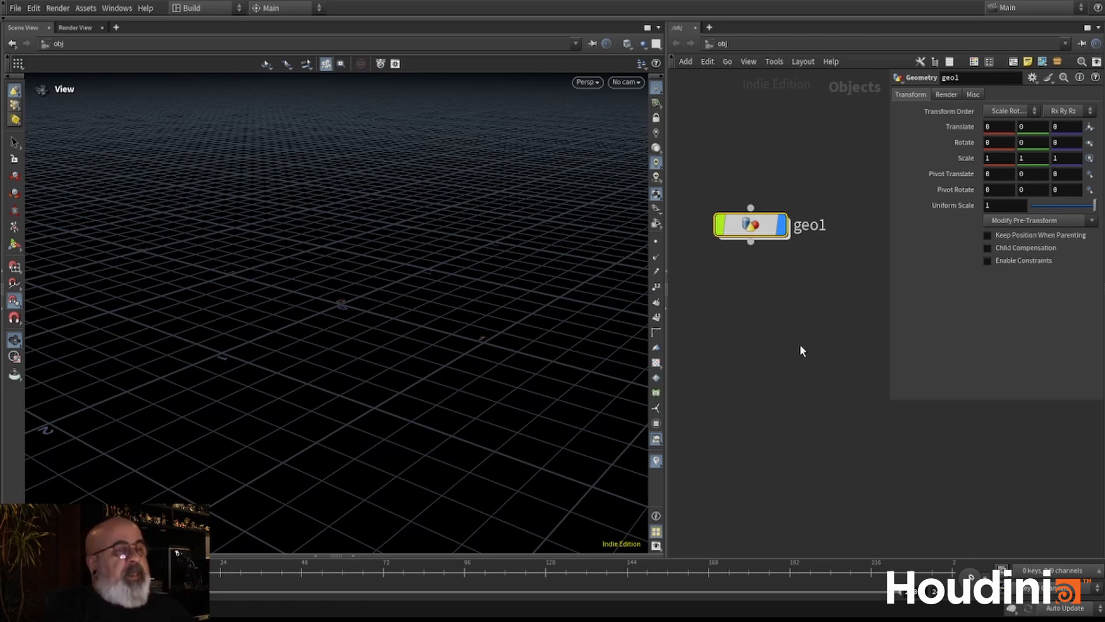
double_click(823, 224)
type("block")
key("Return")
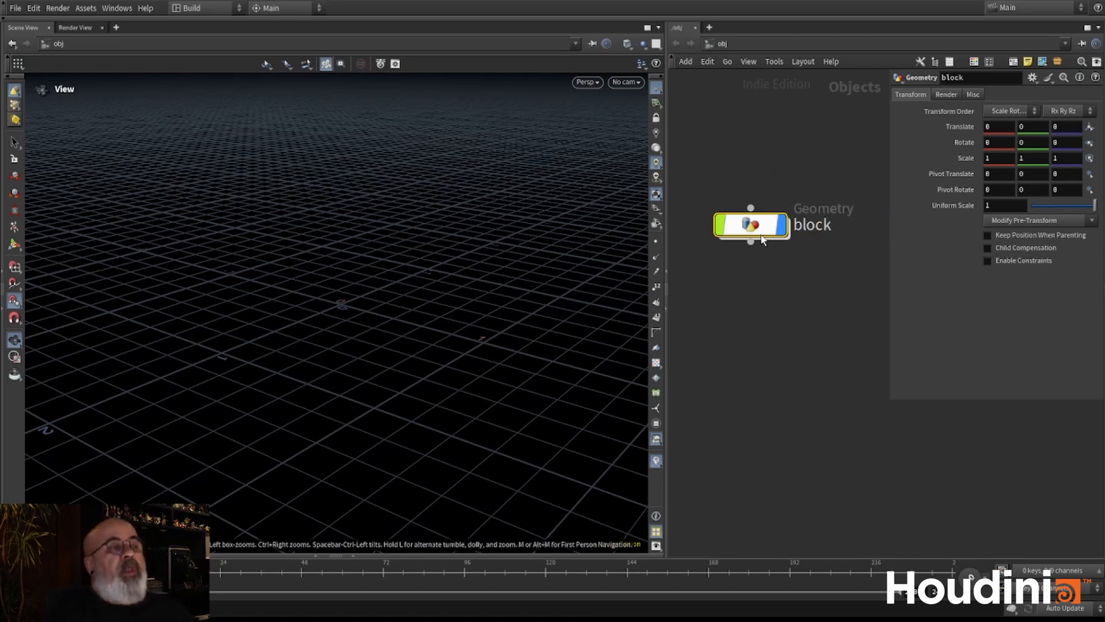
- From inside the block object, reveal the shelves and place a box at the origin with the shelf's Box tool
double_click(762, 230)
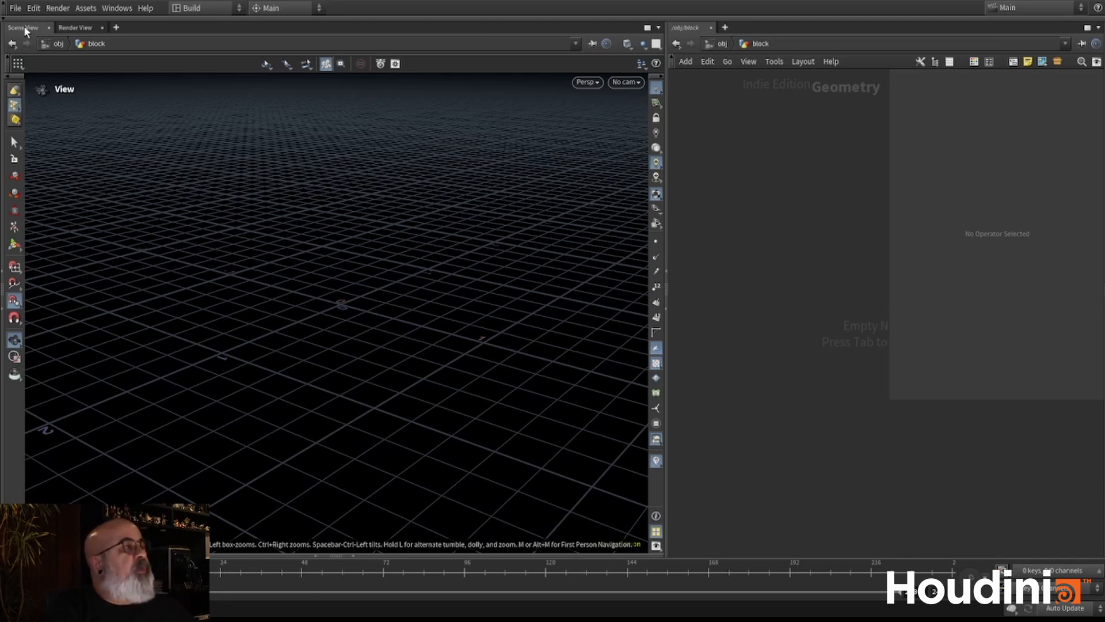
left_click(7, 20)
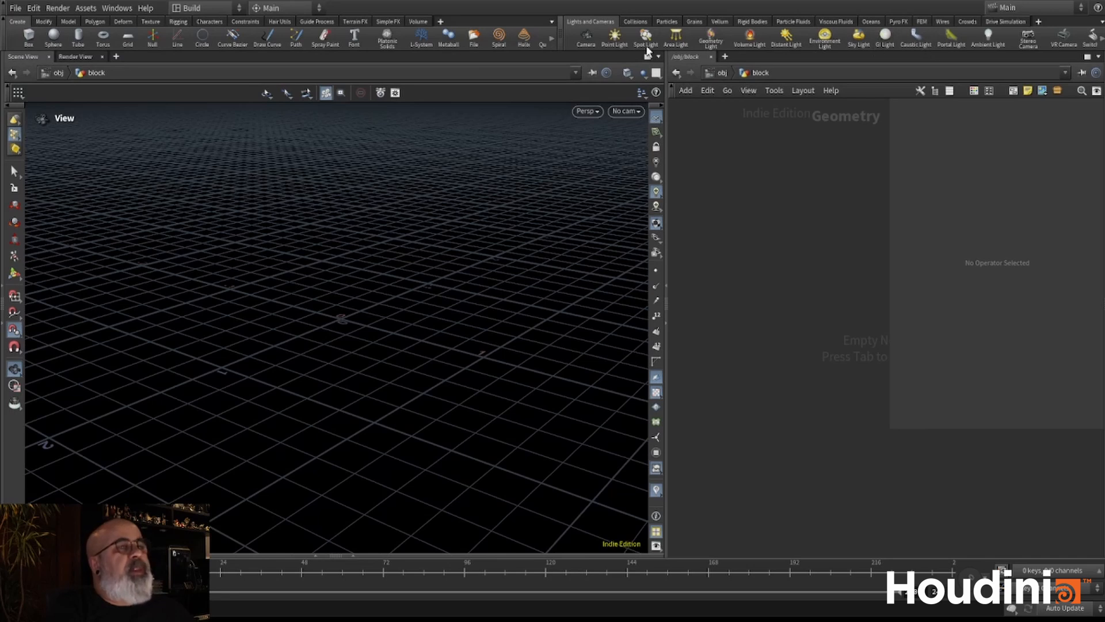
left_click(27, 38)
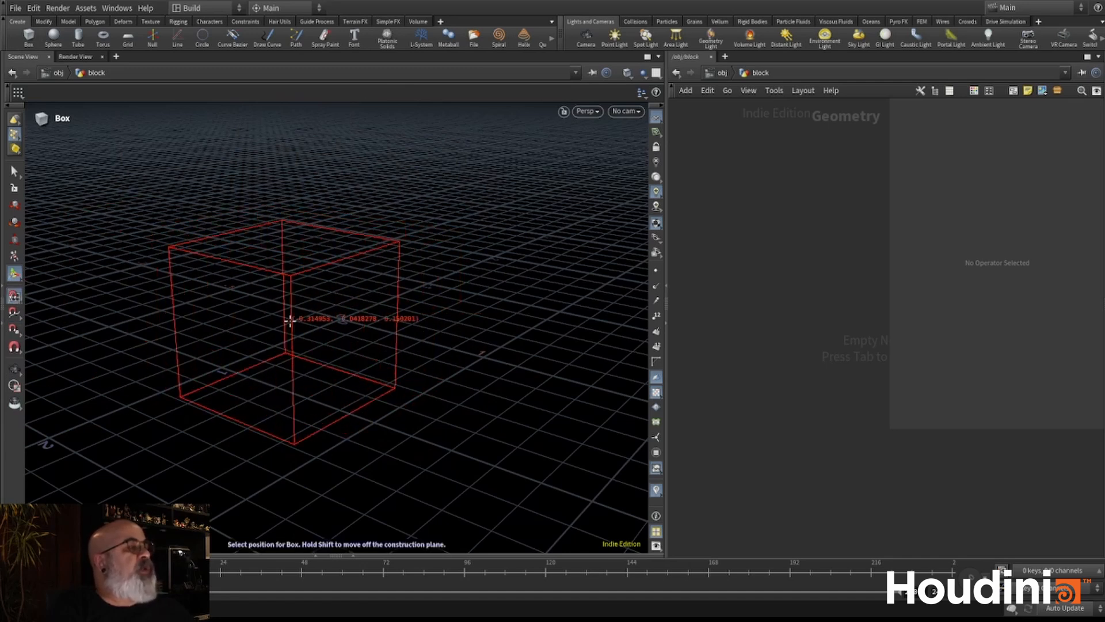
left_click(346, 315)
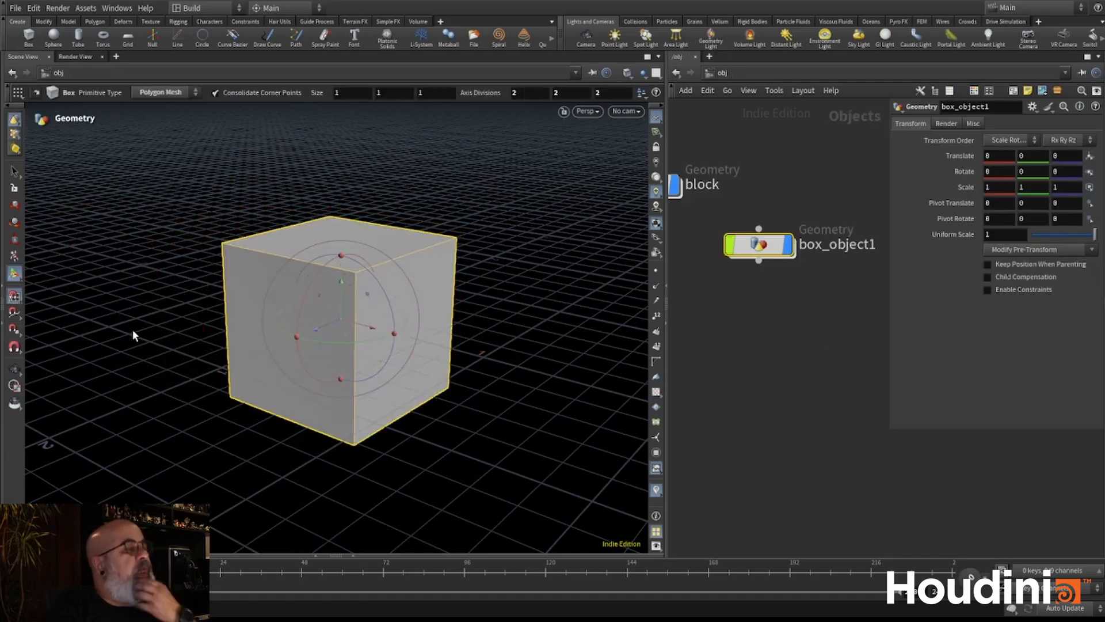
- Delete the separate box object from the object network
key("h")
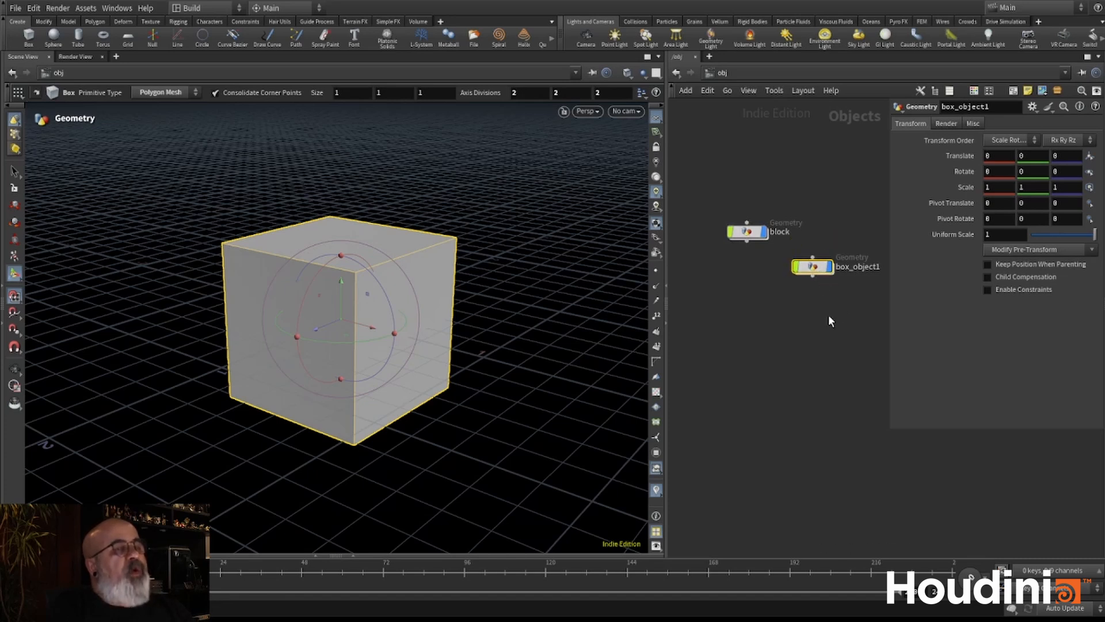
key("Delete")
- Go inside the block object and add a Box node to its geometry network
double_click(746, 231)
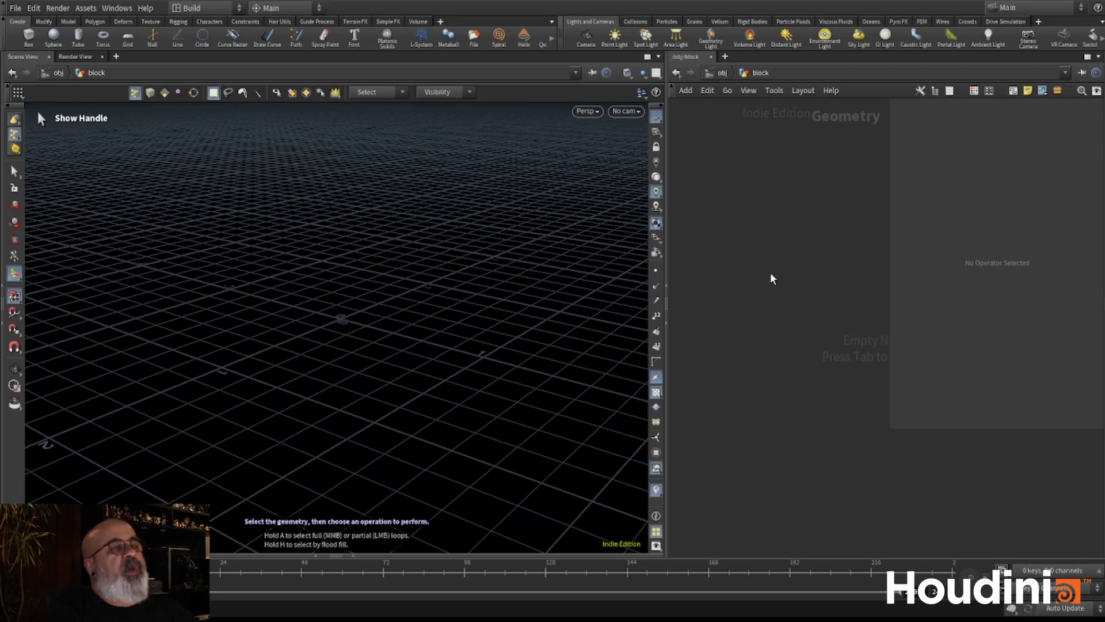
key("Tab")
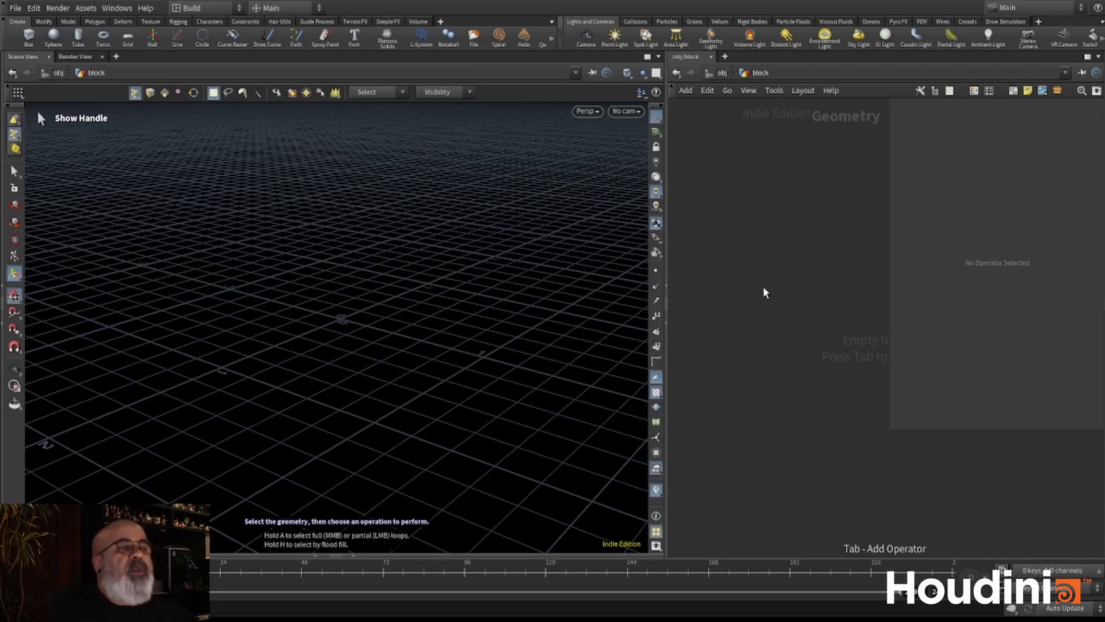
key("Return")
left_click(764, 288)
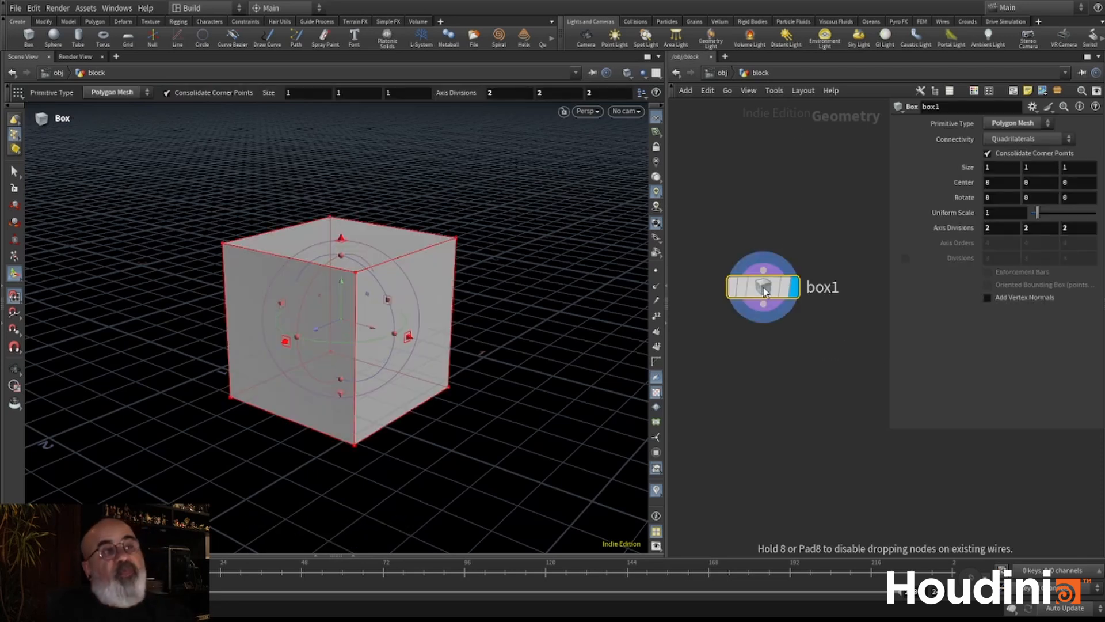
- Examine the box node in the network and the box from another angle in the viewport, ending with its handles shown
scroll(767, 238, "down", 1)
middle_click_drag(767, 237, 772, 210)
scroll(761, 330, "down", 3)
mouse_move(761, 329)
middle_mouse_down()
mouse_move(772, 374)
mouse_move(775, 328)
middle_mouse_up()
scroll(777, 359, "up", 3)
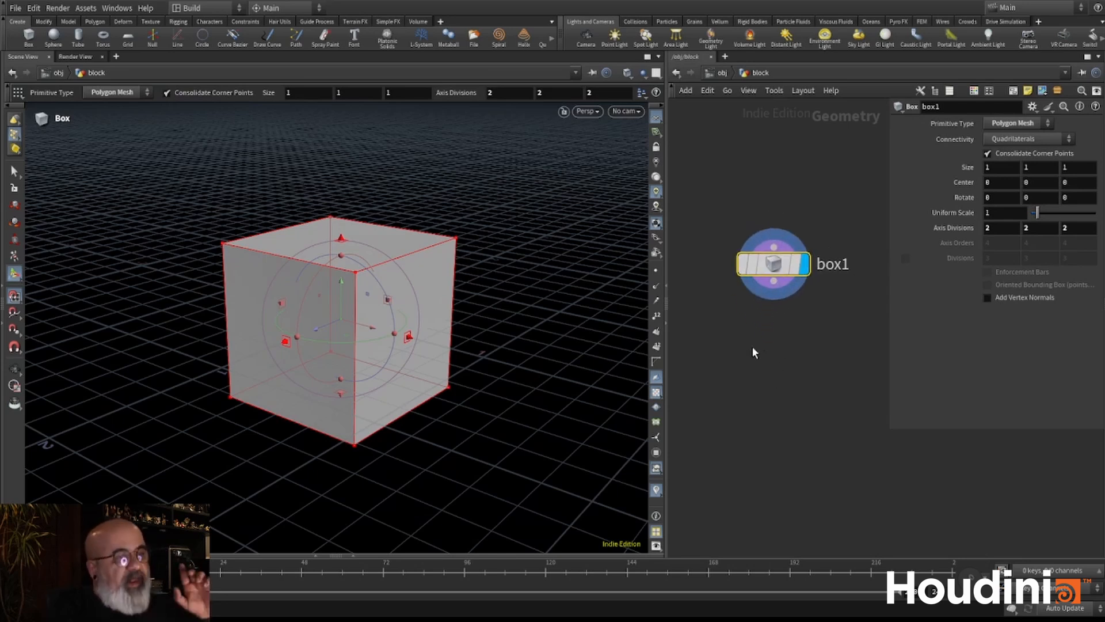
key("Escape")
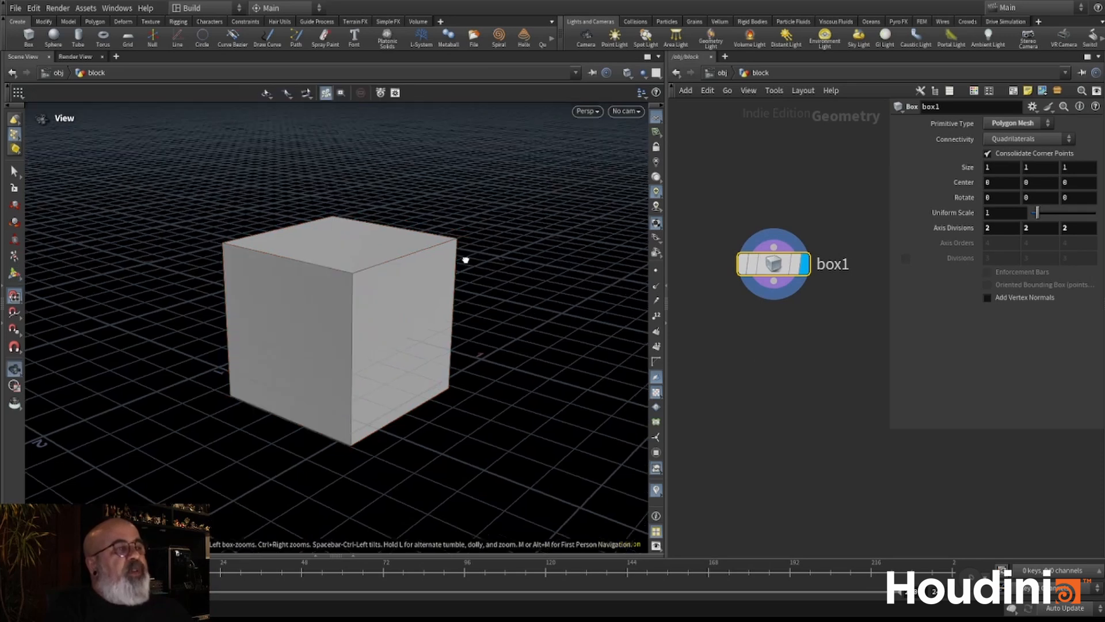
left_click_drag(464, 255, 408, 263)
key("Return")
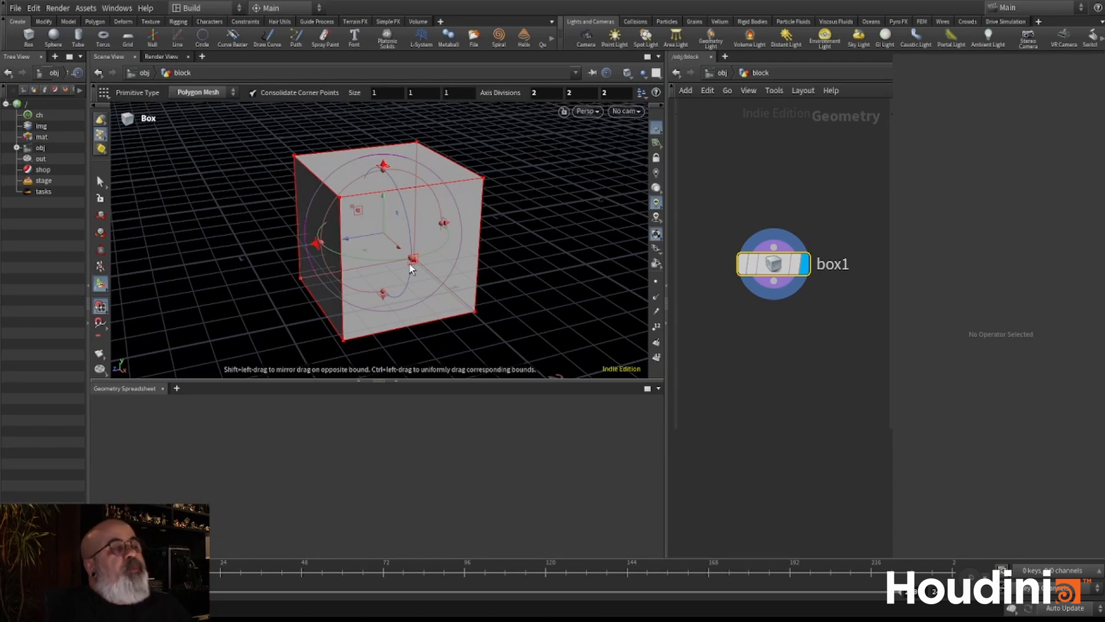
- Maximize the scene view pane and hide the shelves
key("ctrl+b")
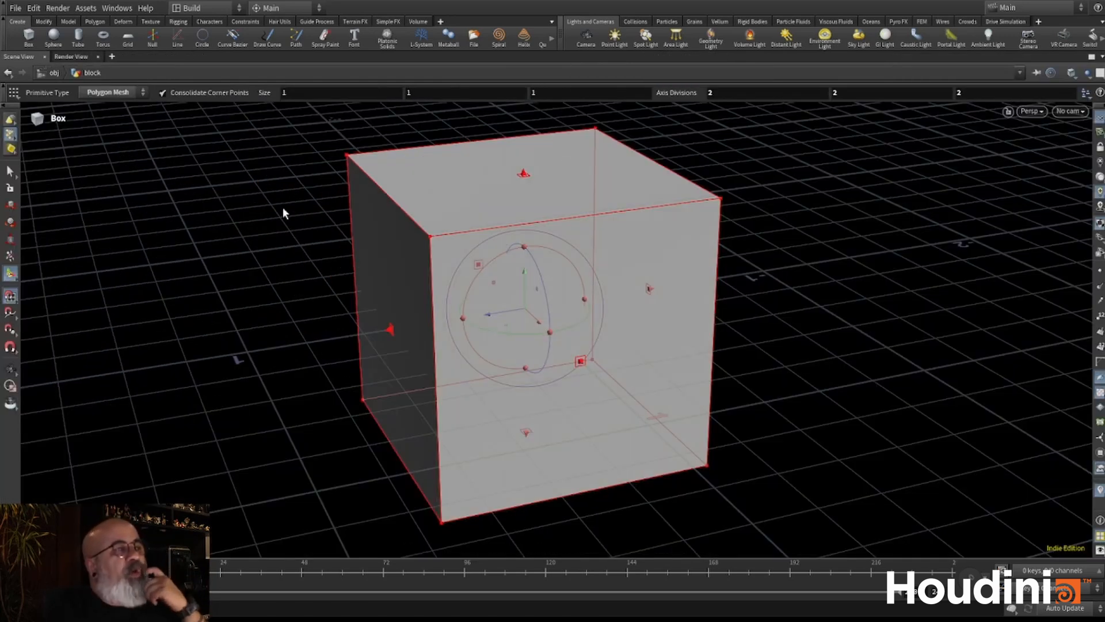
left_click(3, 29)
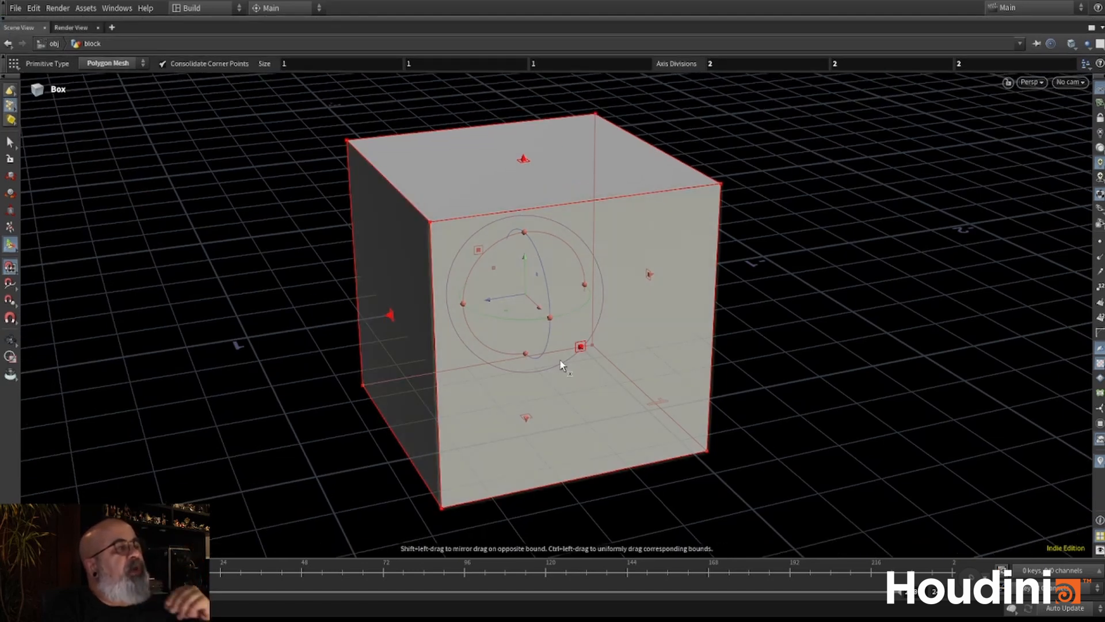
- Hide the reference grid in the viewport and examine the box from another angle
key("Escape")
left_click_drag(555, 329, 592, 319)
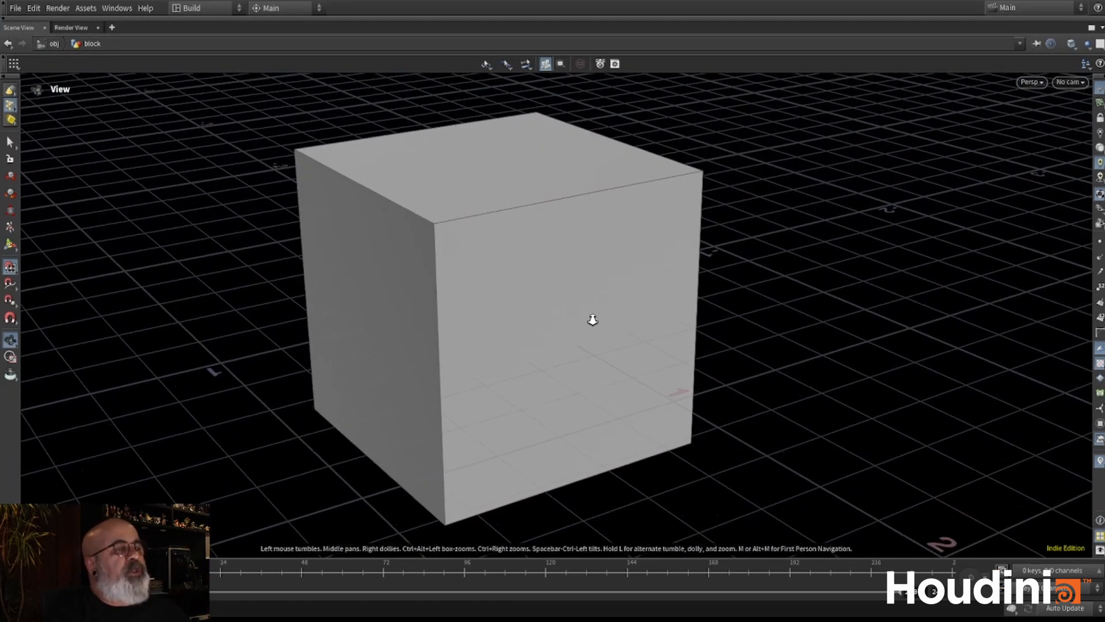
key("Return")
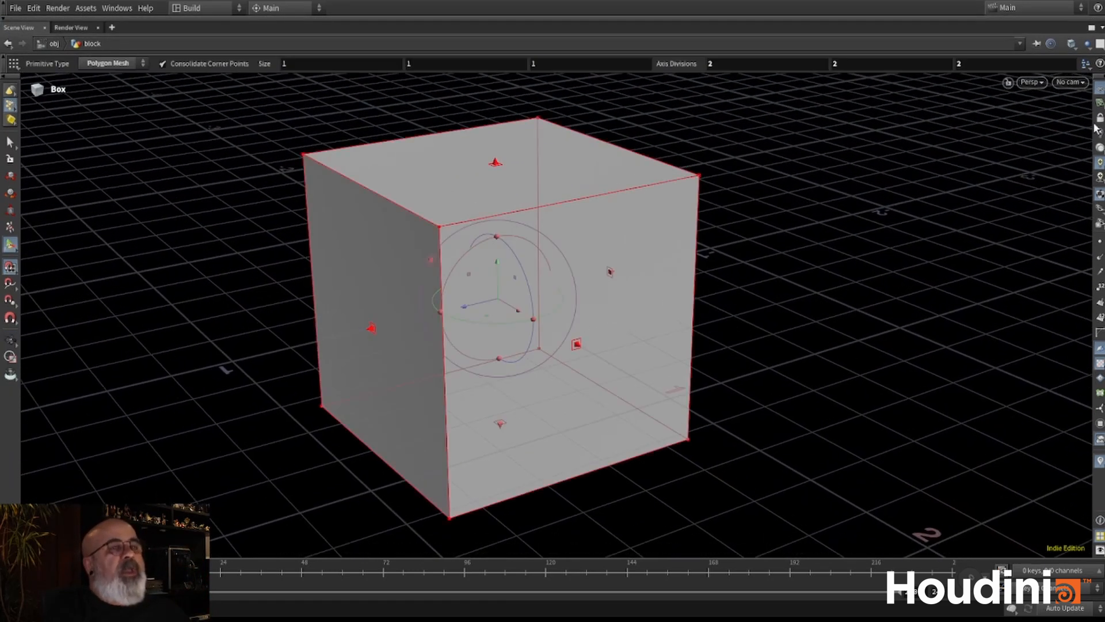
left_click(1099, 89)
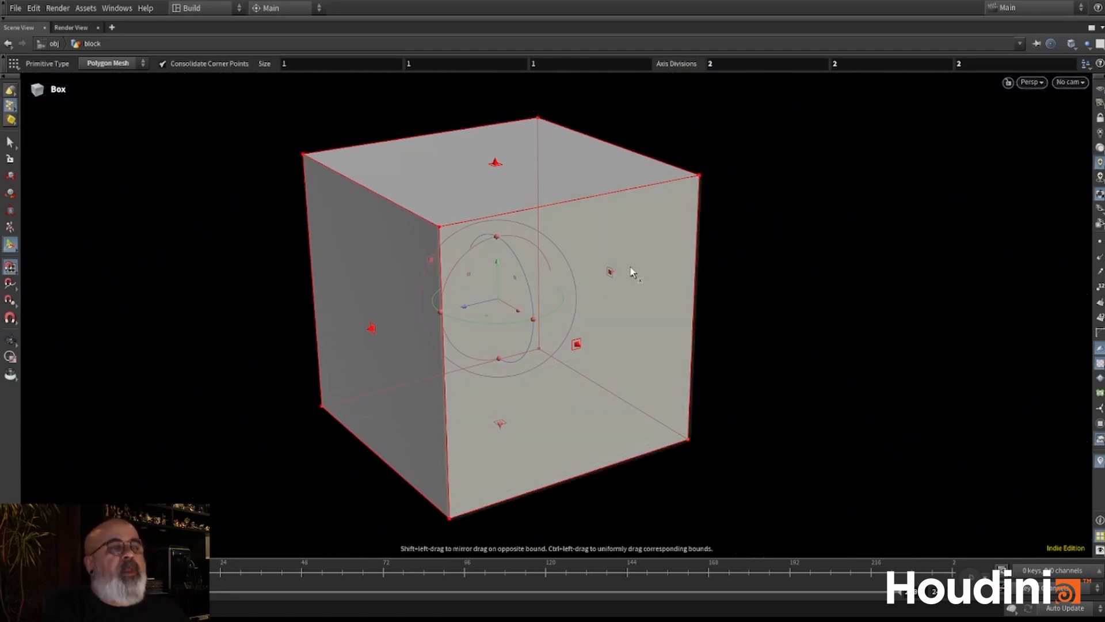
key("Escape")
left_click_drag(541, 316, 483, 345)
key("Return")
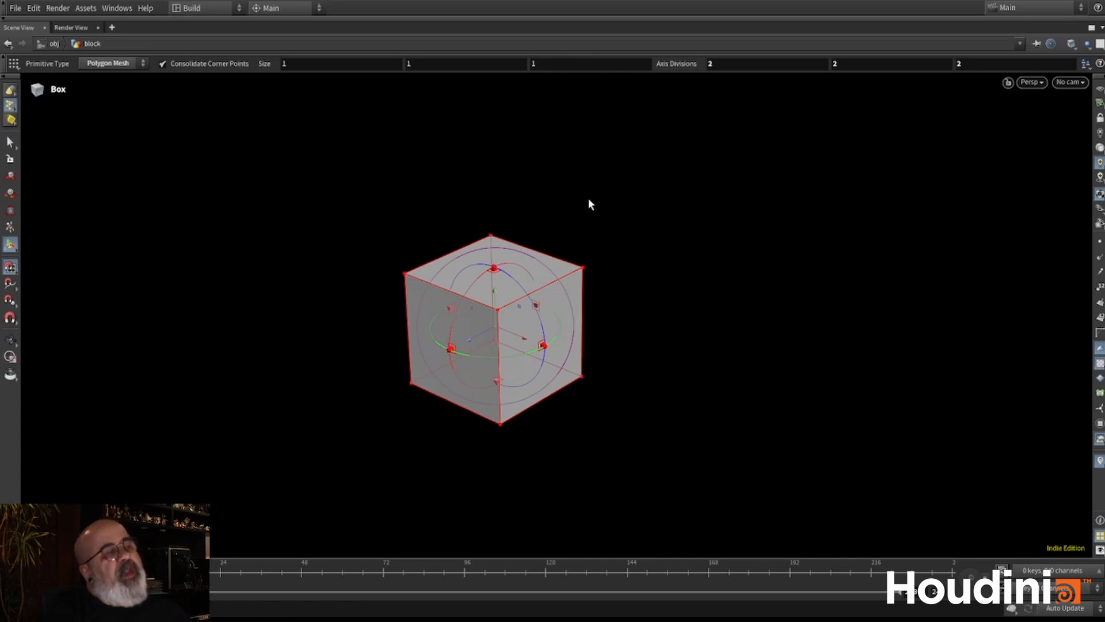
- Display the box as a wireframe with the Select tool active
key("s")
left_click_drag(560, 249, 629, 227)
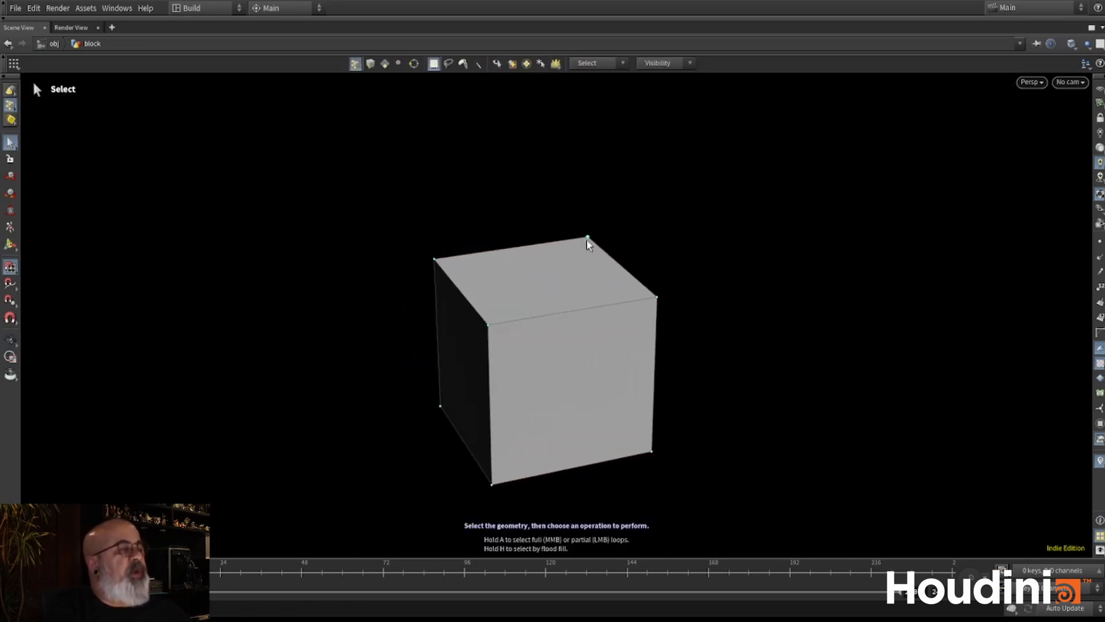
key("w")
key("Escape")
left_click_drag(654, 242, 592, 254)
key("s")
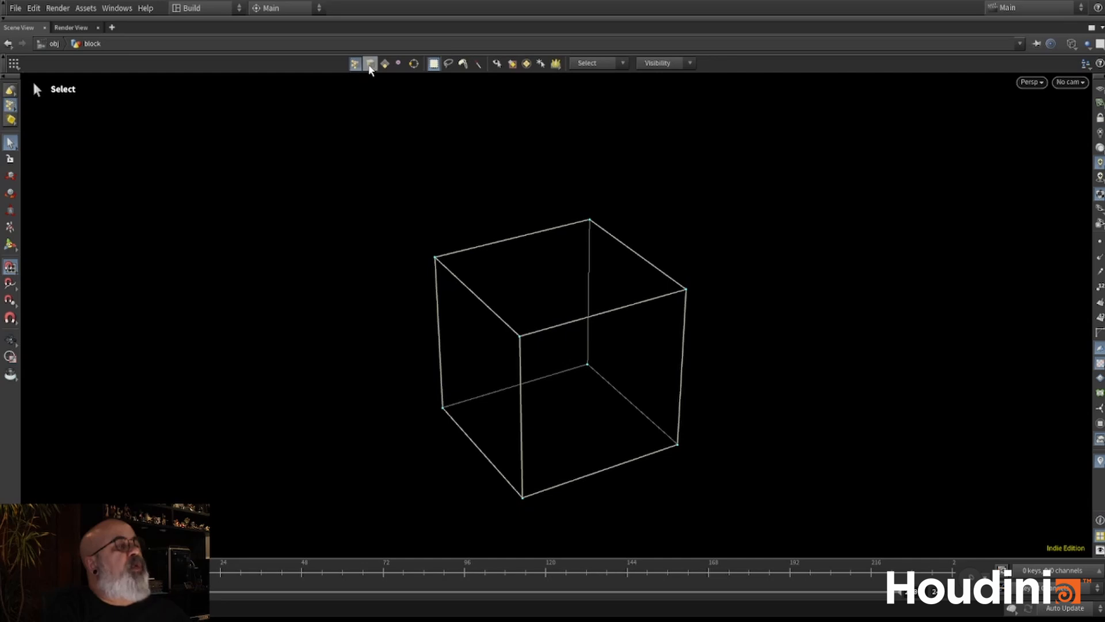
left_click(385, 64)
left_click(400, 64)
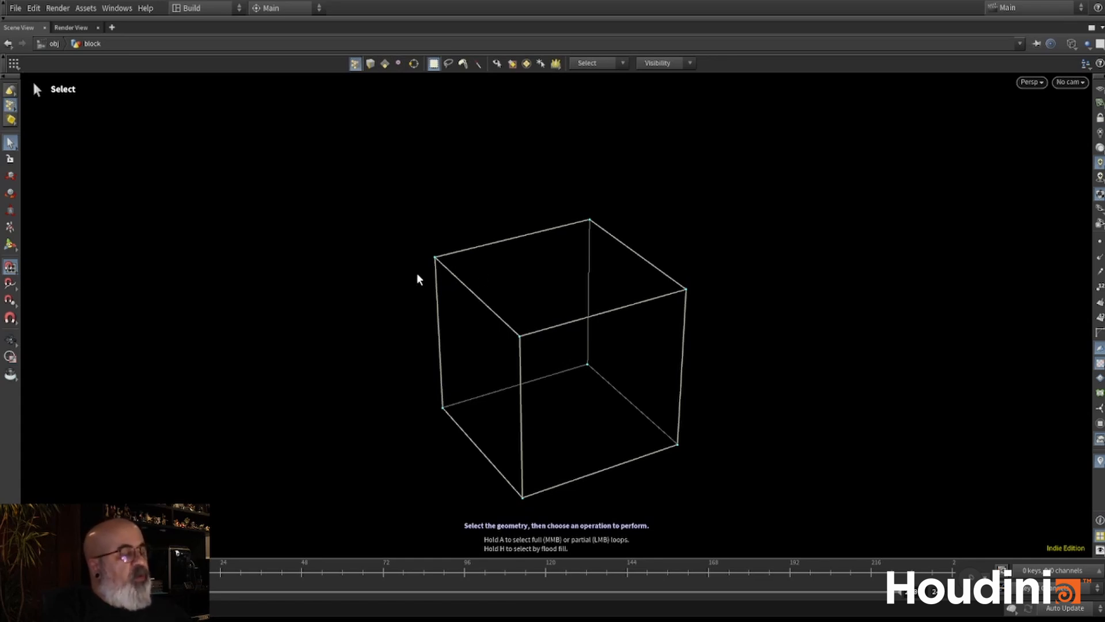
- Switch to primitive selection, try it on several faces and leave the box's top face selected
key("4")
left_click(551, 277)
left_click(592, 380)
left_click(548, 281)
left_click(480, 340)
left_click(575, 386)
left_click_drag(570, 193, 432, 321)
left_click(475, 310)
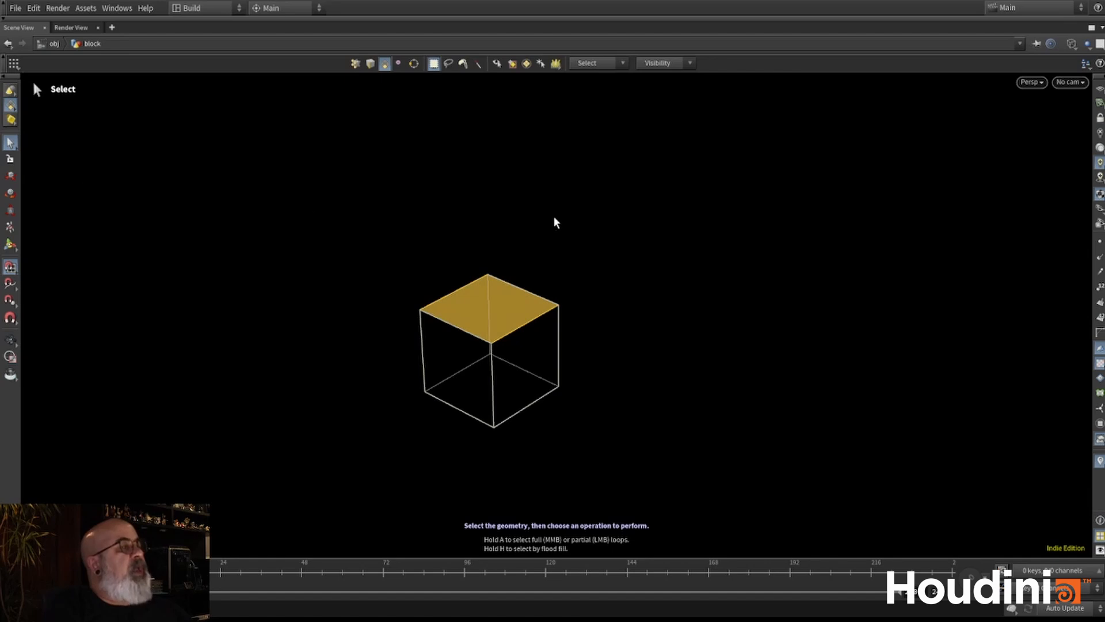
- Raise the top face of the box and scale it up so the sides flare outward
key("t")
left_click_drag(489, 276, 493, 188)
left_click_drag(489, 310, 551, 292, "alt")
key("r")
key("e")
left_click_drag(485, 272, 564, 210)
left_click_drag(505, 364, 358, 242, "alt")
- Secure the top face selection and bring up its rotate handles
left_click(12, 160)
left_click_drag(548, 291, 425, 377, "alt")
key("r")
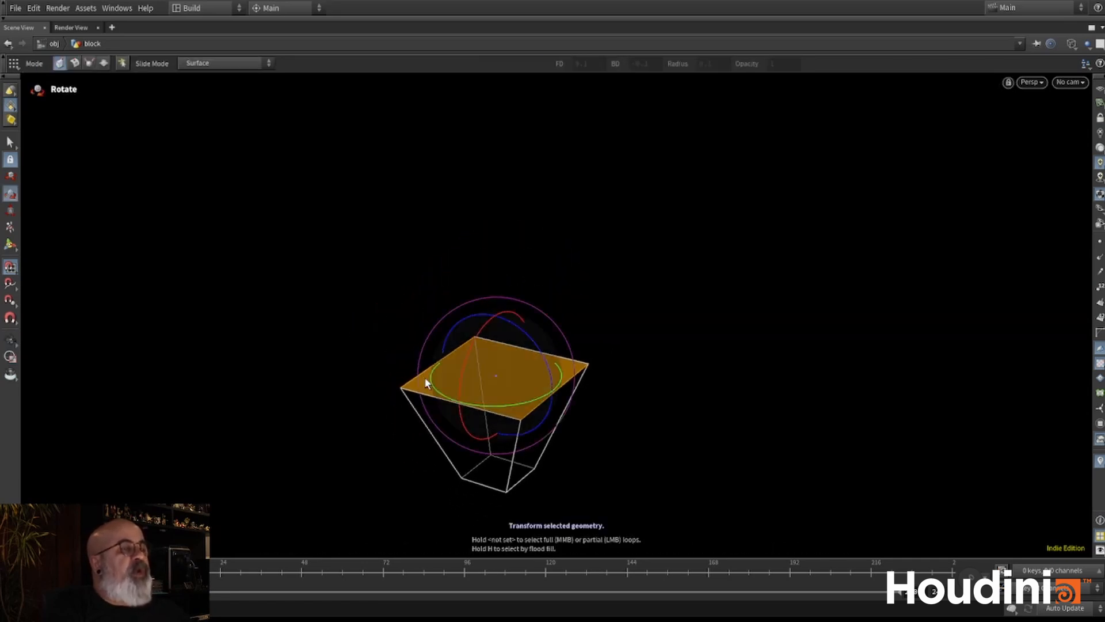
- PolyExtrude the top face upward by about 2.75 and return the viewport to shaded display
key("Tab")
key("q")
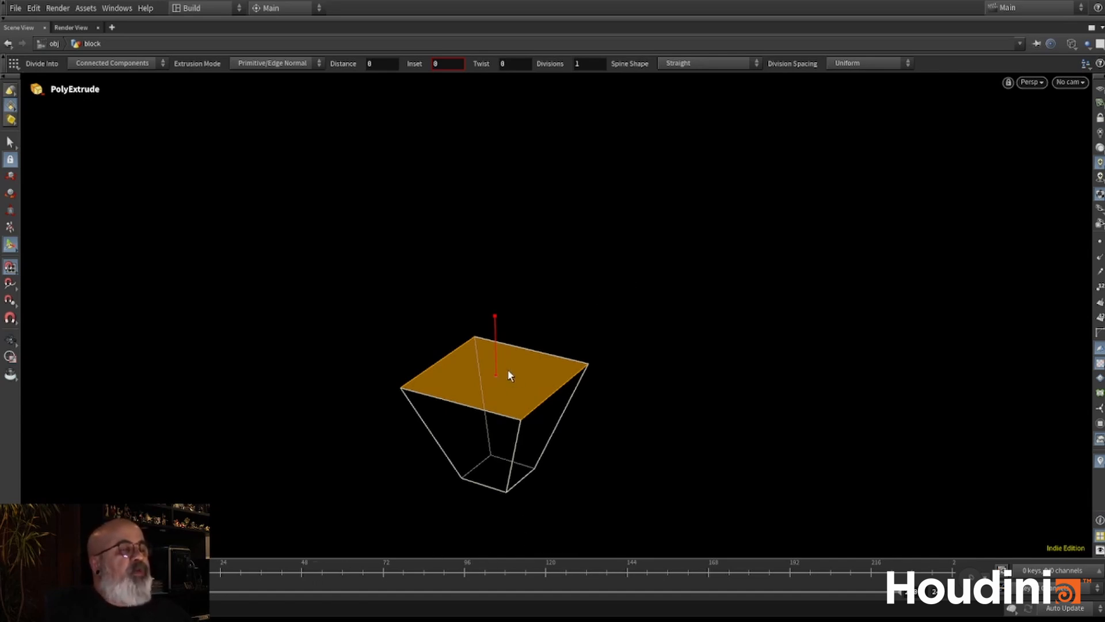
left_click_drag(494, 341, 503, 237)
key("Escape")
mouse_move(582, 247)
left_mouse_down()
mouse_move(521, 361)
mouse_move(452, 310)
left_mouse_up()
key("shift+w")
middle_click_drag(593, 338, 662, 321, "alt")
left_click_drag(662, 320, 613, 327, "alt")
key("Return")
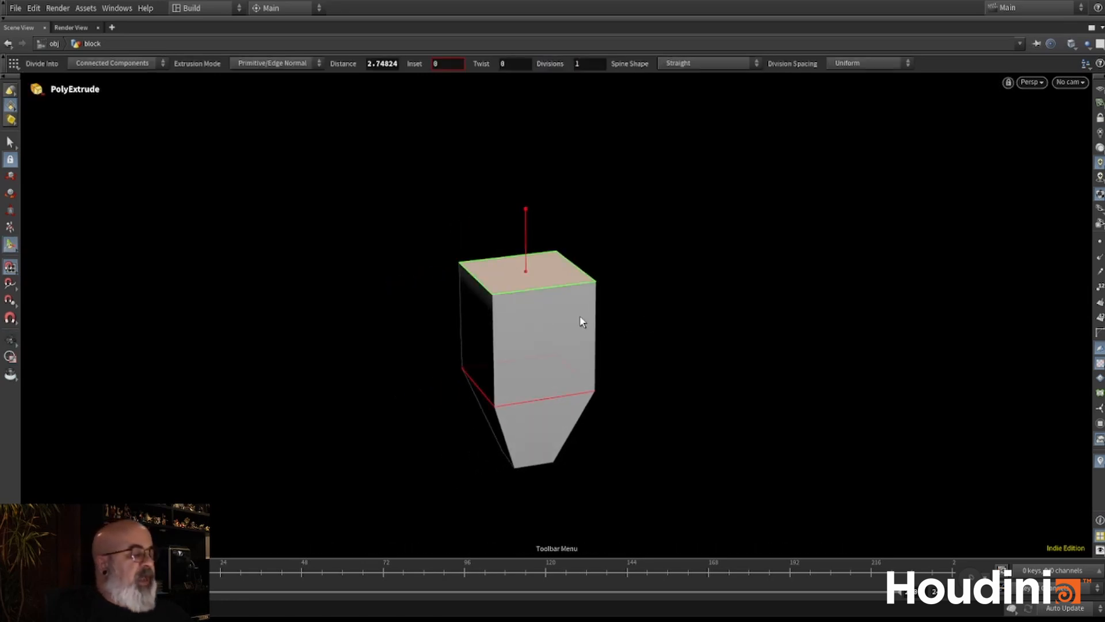
- Apply another PolyExtrude to the top face with an inset of 0.4 and no distance
key("q")
left_click_drag(489, 273, 511, 300, "alt")
right_click_drag(512, 299, 629, 229, "alt")
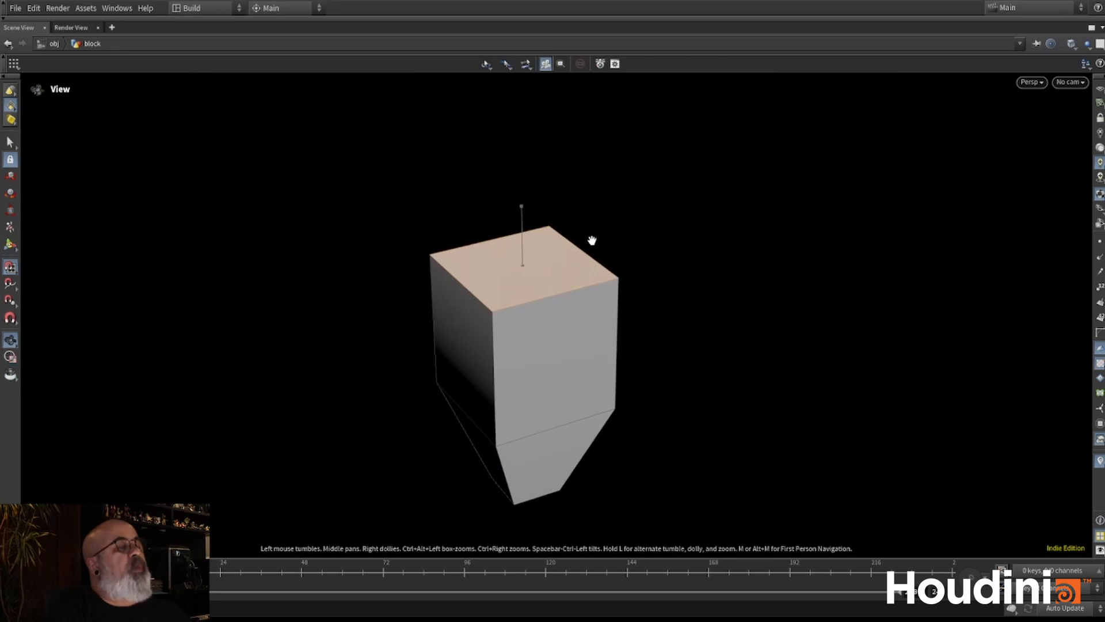
scroll(546, 277, "up", 4)
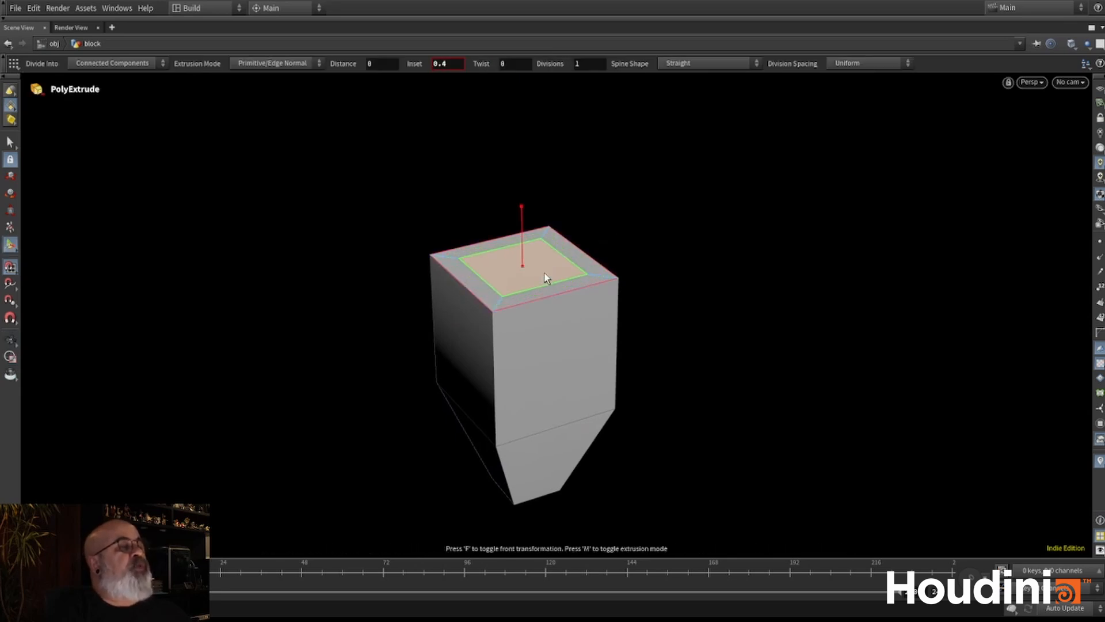
left_click_drag(506, 278, 540, 277, "alt")
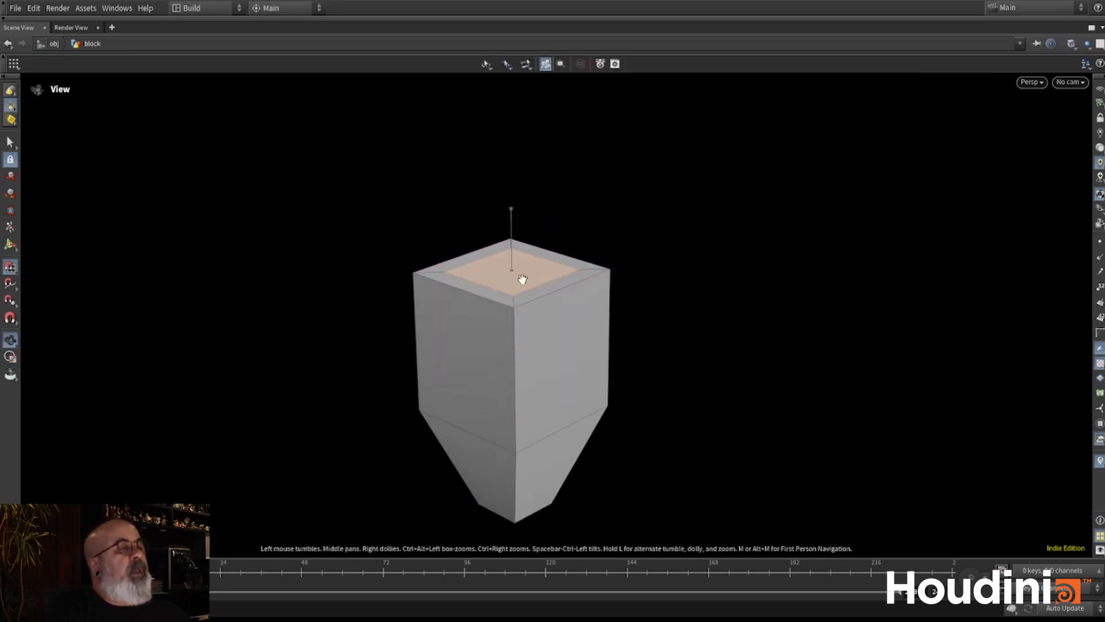
- PolyExtrude the inset top face upward by about 2.51 to form a narrower upper block
middle_click_drag(516, 291, 476, 345, "alt")
right_click_drag(476, 345, 520, 314, "alt")
scroll(502, 323, "down", 4)
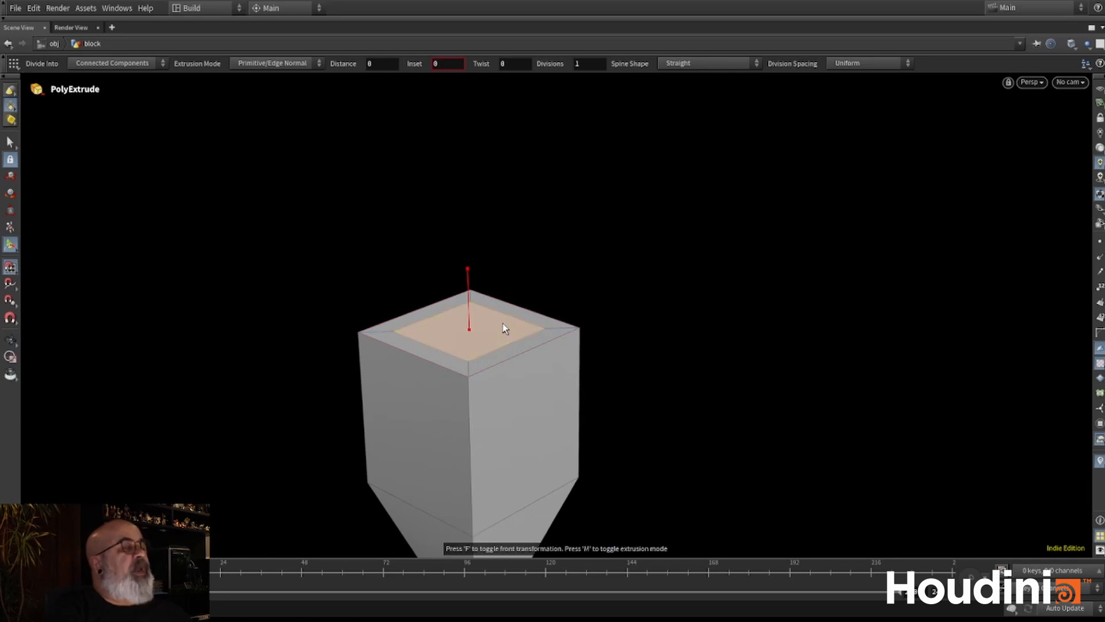
left_click_drag(483, 334, 516, 177)
right_click_drag(612, 179, 439, 308, "alt")
left_click_drag(439, 309, 552, 316, "alt")
right_click_drag(553, 316, 705, 107, "alt")
left_click_drag(562, 266, 698, 295, "alt")
right_click_drag(512, 184, 540, 140, "alt")
left_click_drag(541, 140, 489, 213, "alt")
right_click_drag(553, 253, 616, 249, "alt")
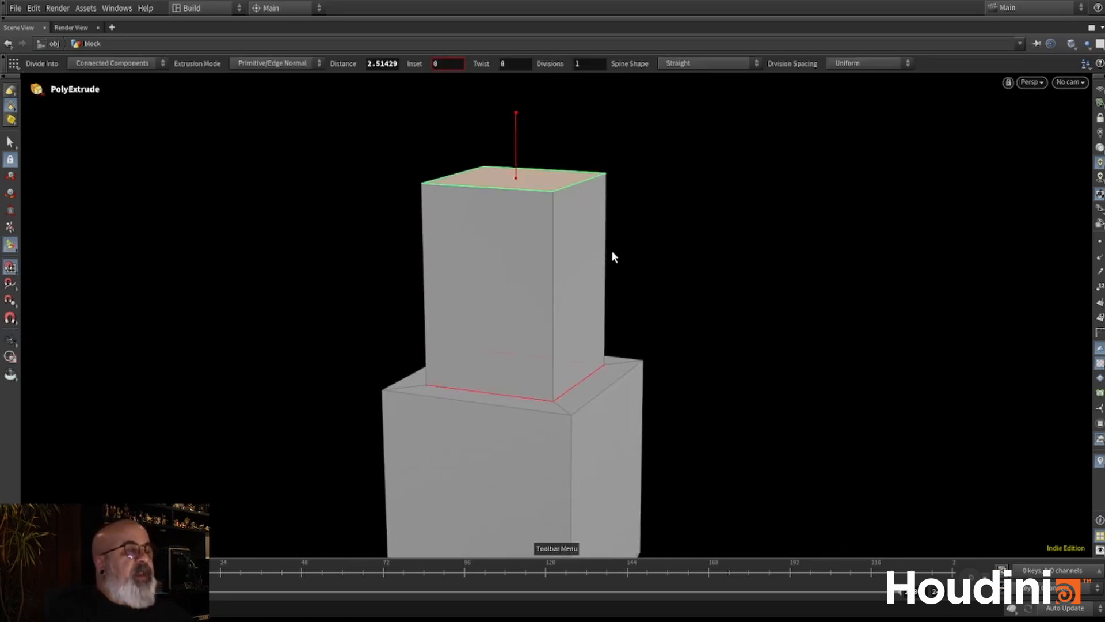
- Insert an edge loop near the top of the upper block, using edge snapping with 10 divisions
key("l")
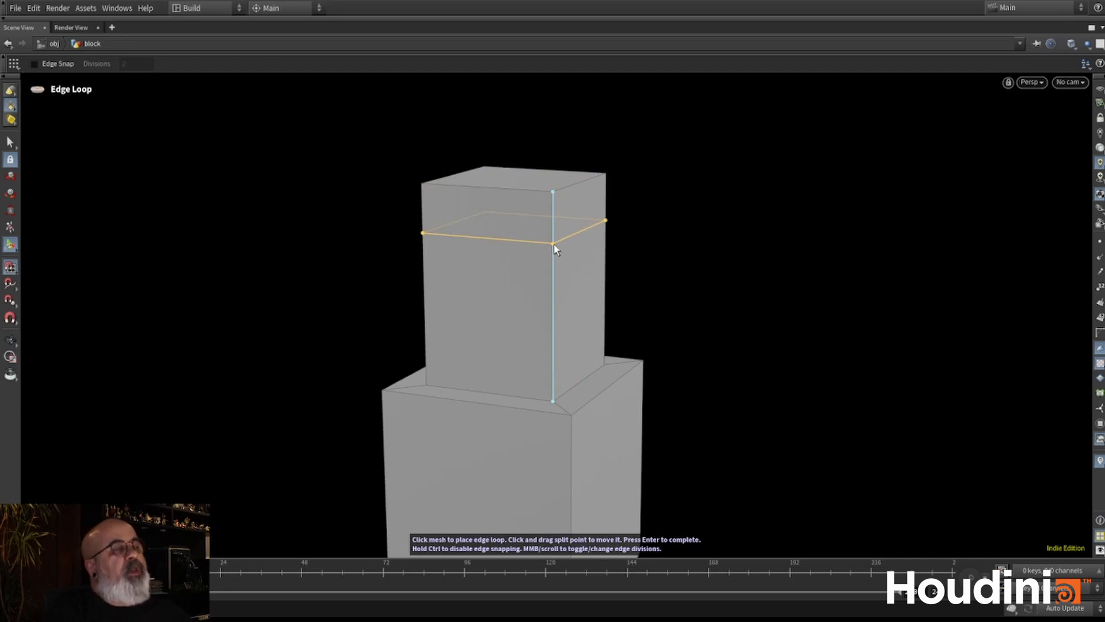
middle_click(551, 263)
scroll(551, 262, "up", 1)
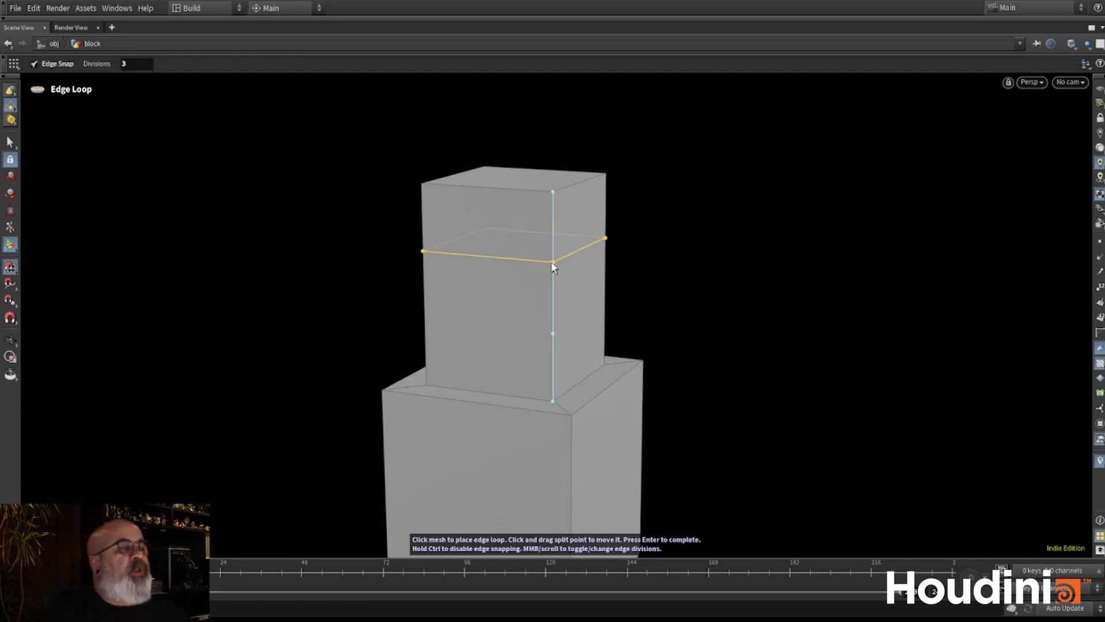
scroll(553, 260, "up", 4)
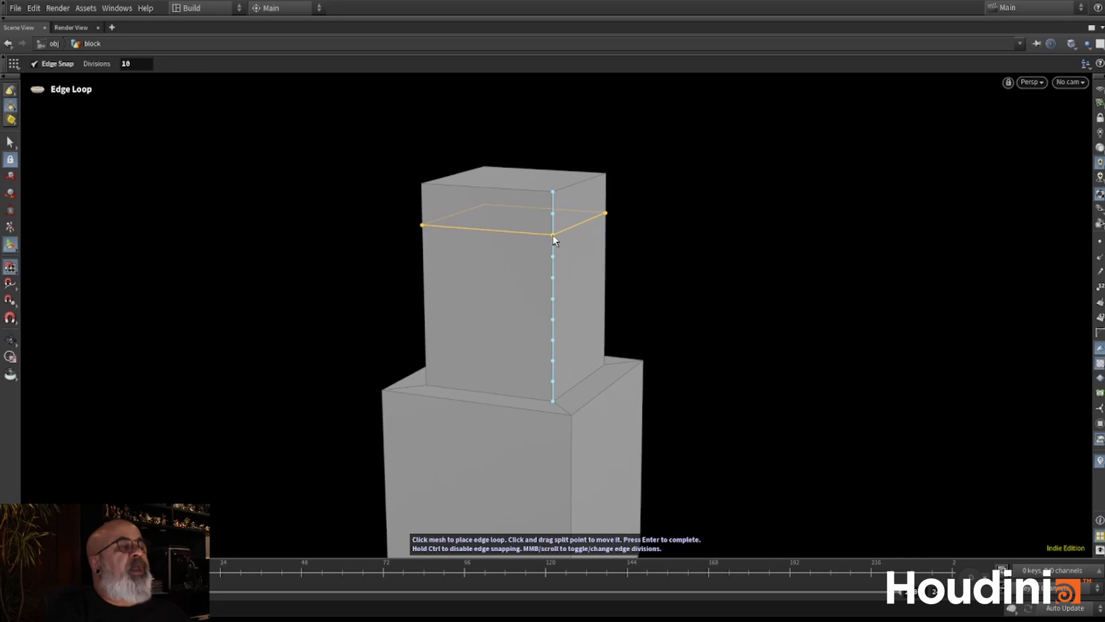
left_click(553, 236)
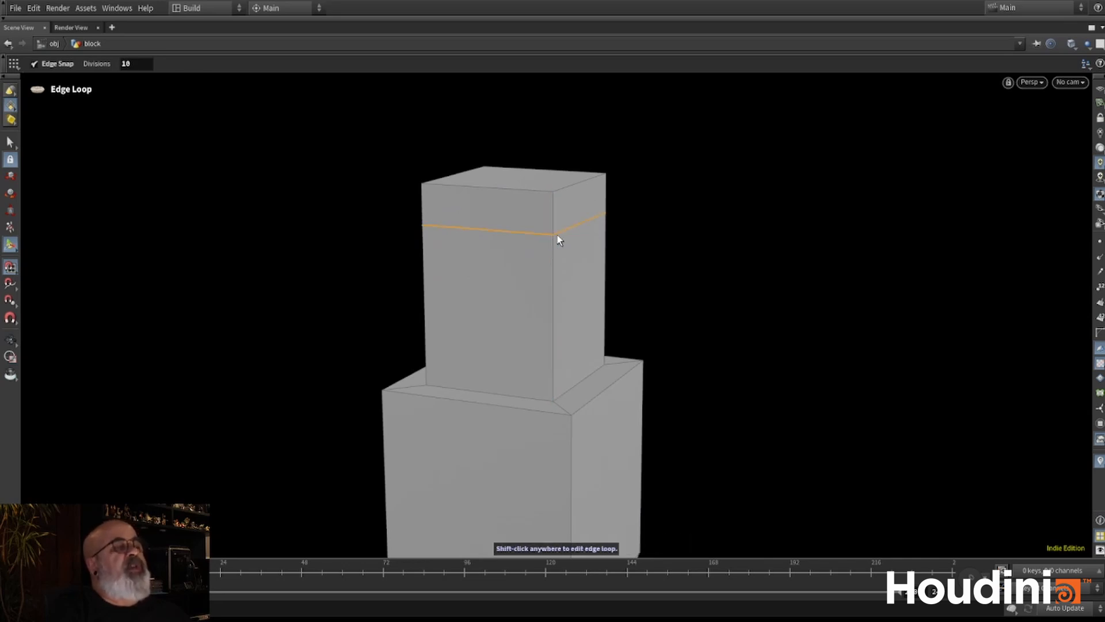
key("Escape")
left_click_drag(661, 235, 560, 313)
right_click_drag(560, 313, 644, 294)
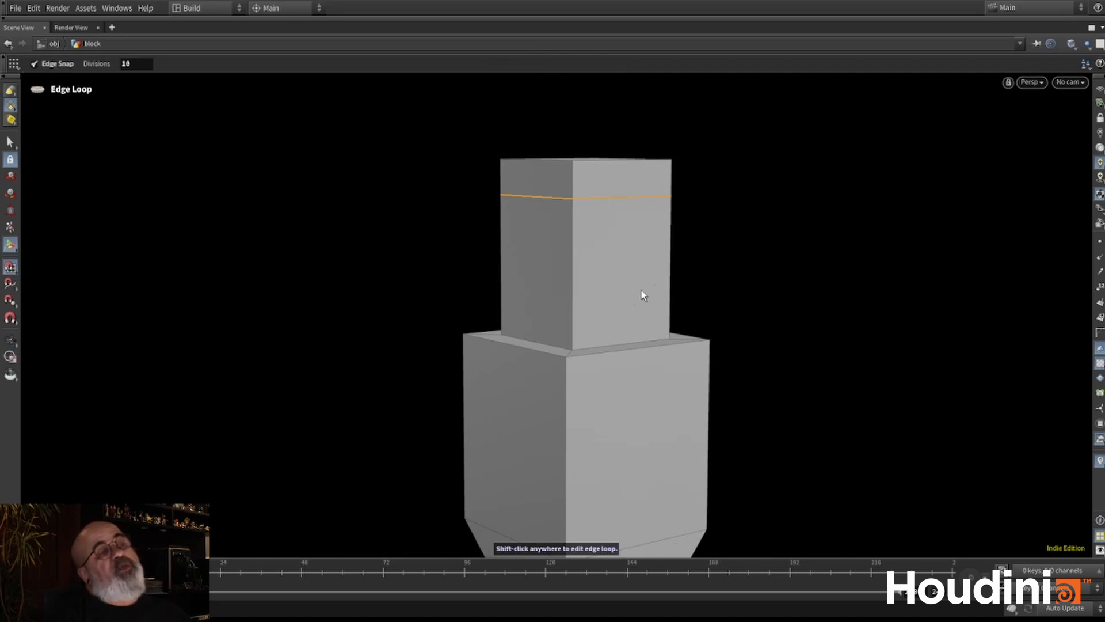
- Insert a second edge loop near the base of the upper block
key("q")
left_click(572, 312)
key("Escape")
left_click_drag(622, 287, 641, 276)
key("q")
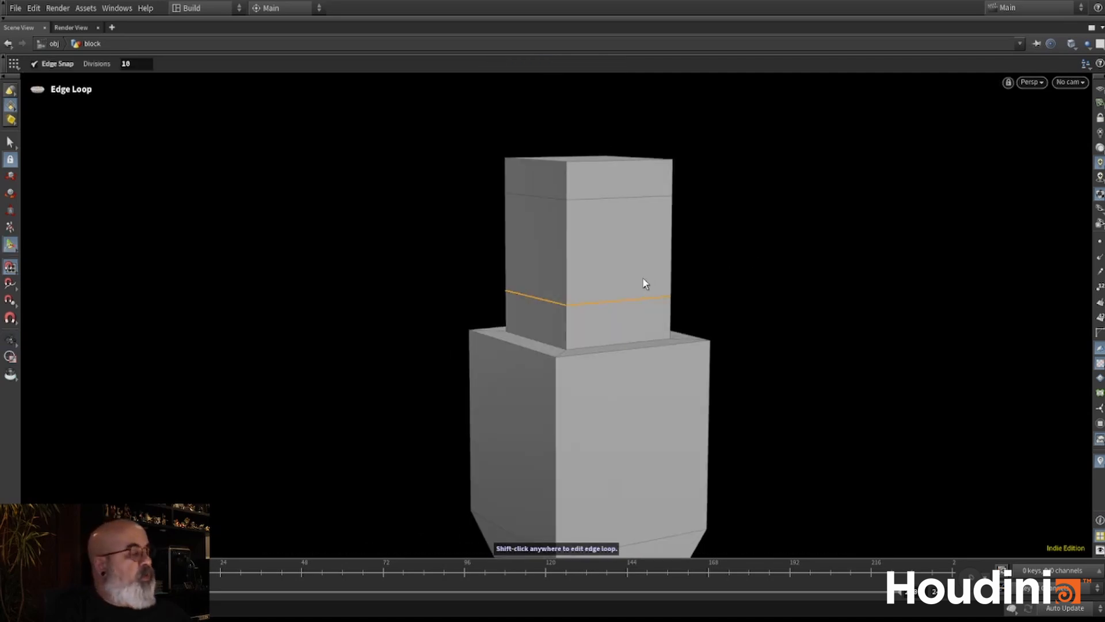
- Select the ring of faces between the two edge loops and PolyExtrude it outward into a wide collar
key("s")
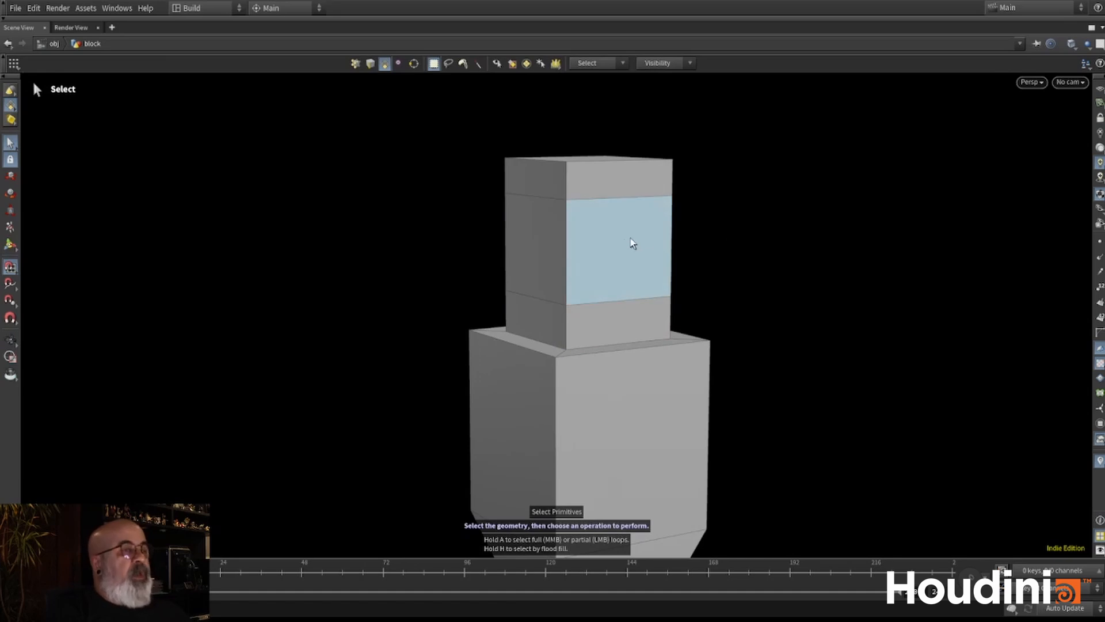
left_click(650, 260)
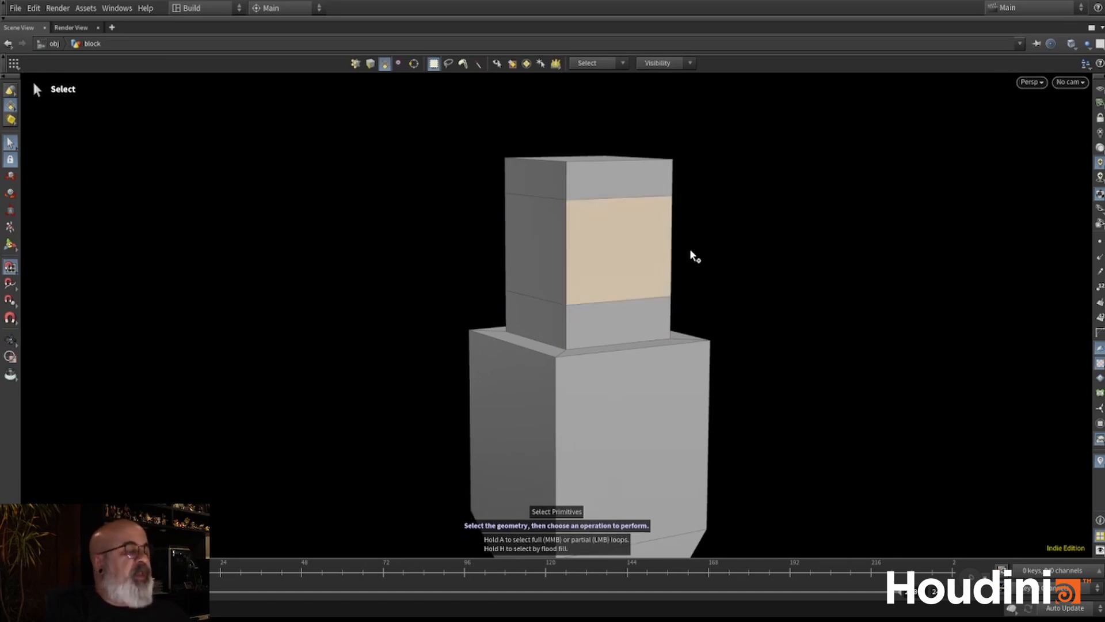
key("a")
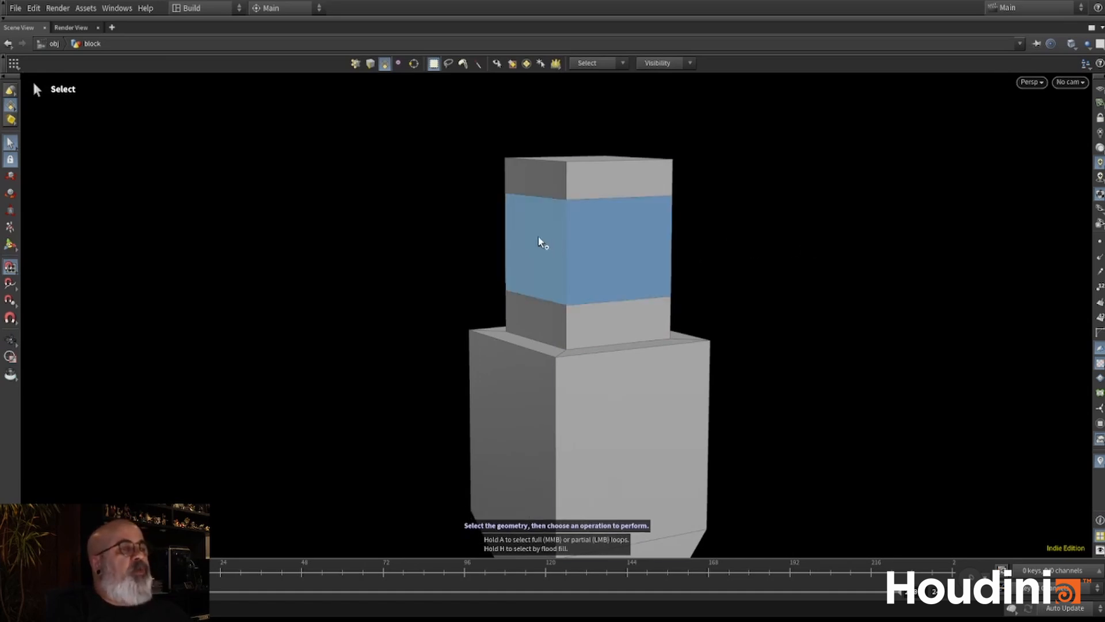
left_click(541, 242)
key("Escape")
left_click_drag(541, 242, 837, 254)
key("s")
key("q")
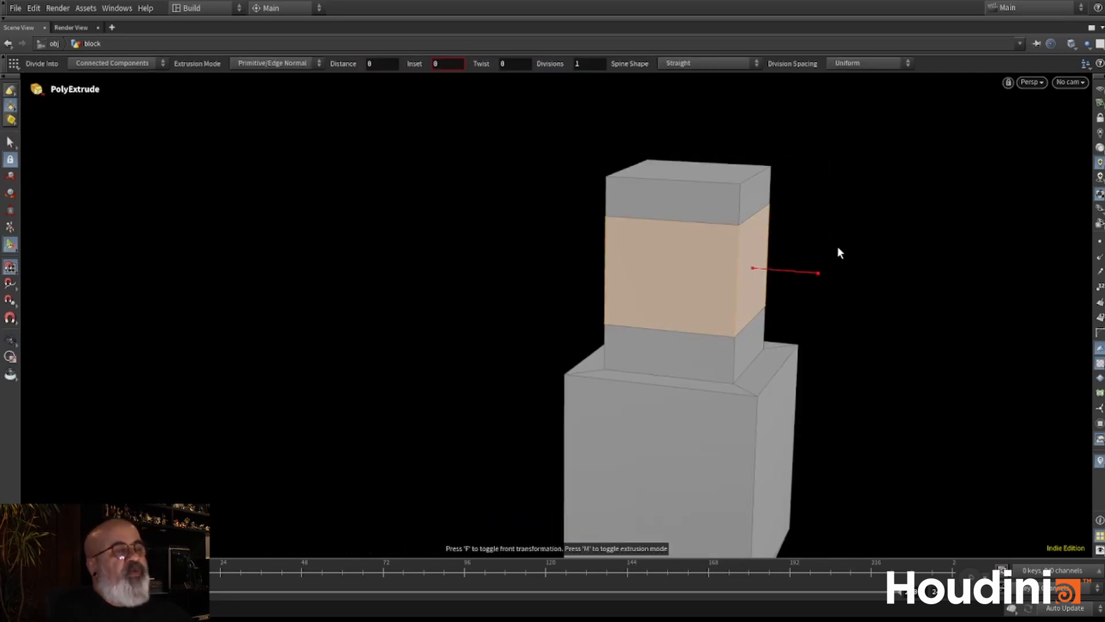
left_click_drag(820, 273, 852, 276)
key("Escape")
left_click_drag(870, 210, 765, 327)
middle_click_drag(705, 338, 459, 380)
left_click_drag(633, 264, 525, 272)
right_click_drag(652, 236, 823, 163)
middle_click_drag(646, 282, 658, 301)
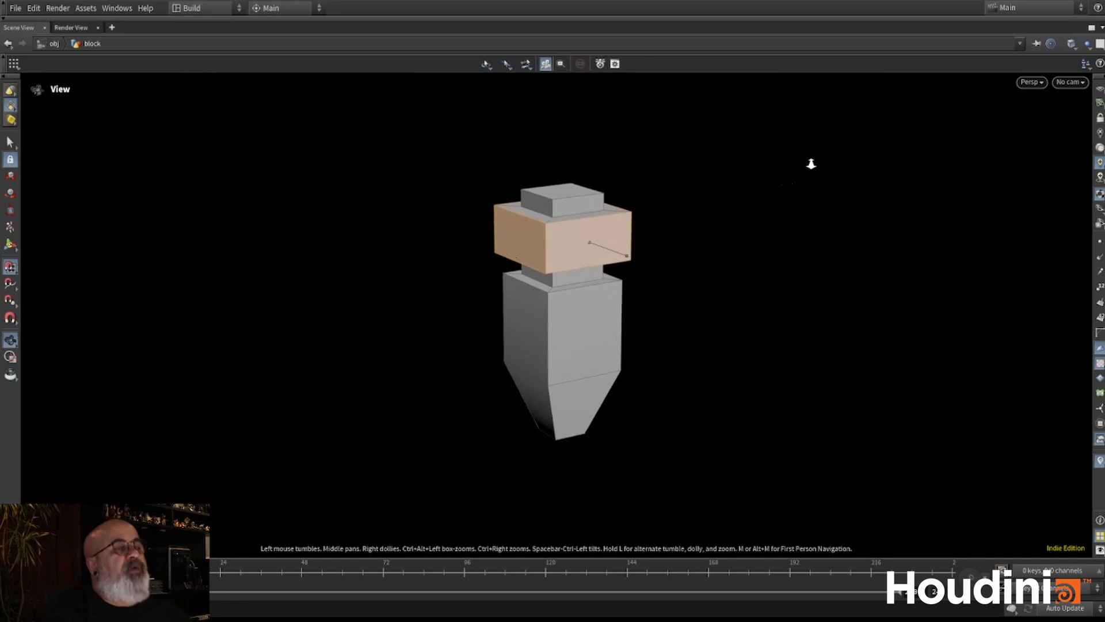
left_click_drag(656, 288, 603, 256)
right_click_drag(632, 270, 735, 242)
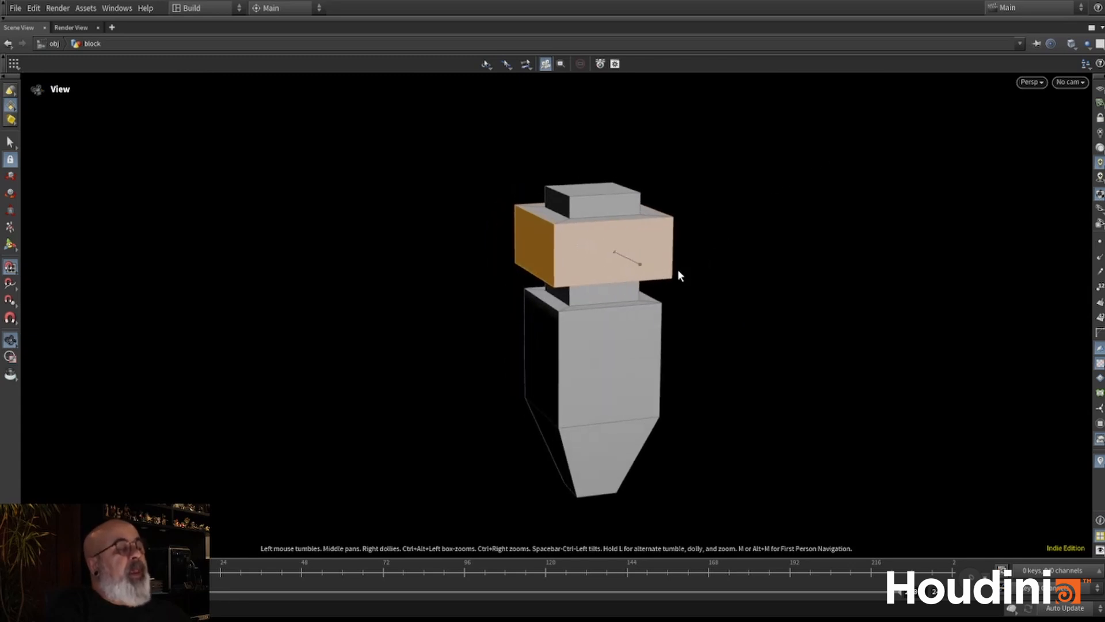
- Select one side face of the lower block and scale it down
key("space+g")
right_click_drag(678, 230, 619, 351)
middle_click_drag(620, 351, 536, 266)
right_click_drag(576, 243, 491, 316)
left_click_drag(491, 316, 547, 334)
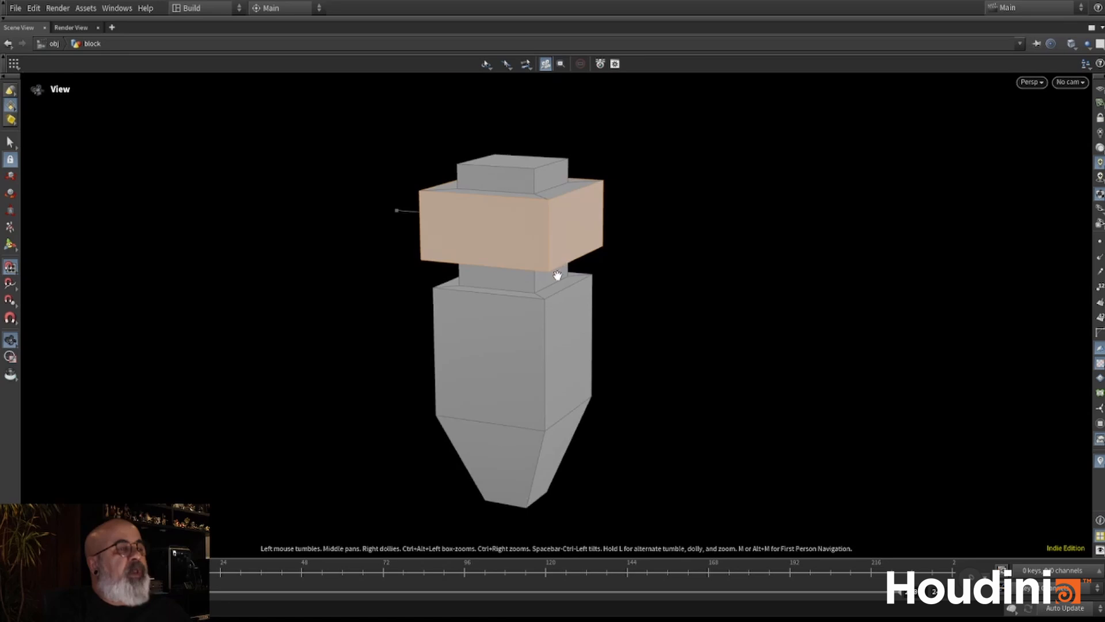
key("s")
left_click(569, 374)
key("e")
left_click_drag(569, 350, 552, 355)
left_click_drag(704, 350, 271, 198)
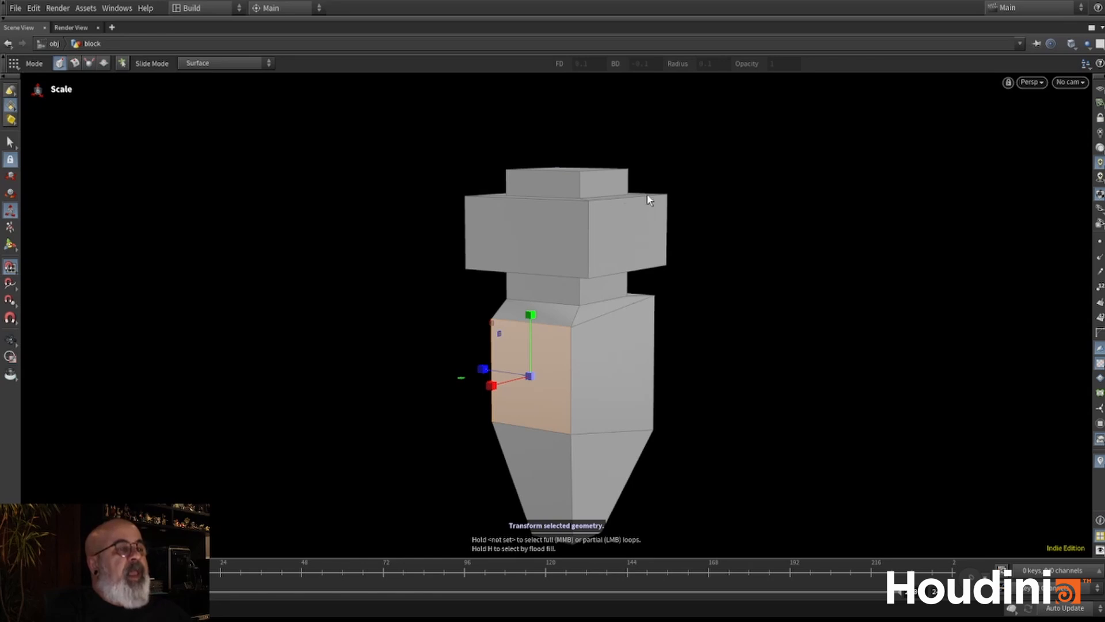
- Turn off secure selection and scale down the adjacent side face of the lower block
left_click_drag(600, 372, 566, 377)
middle_click_drag(567, 377, 589, 288)
left_click_drag(616, 283, 607, 284)
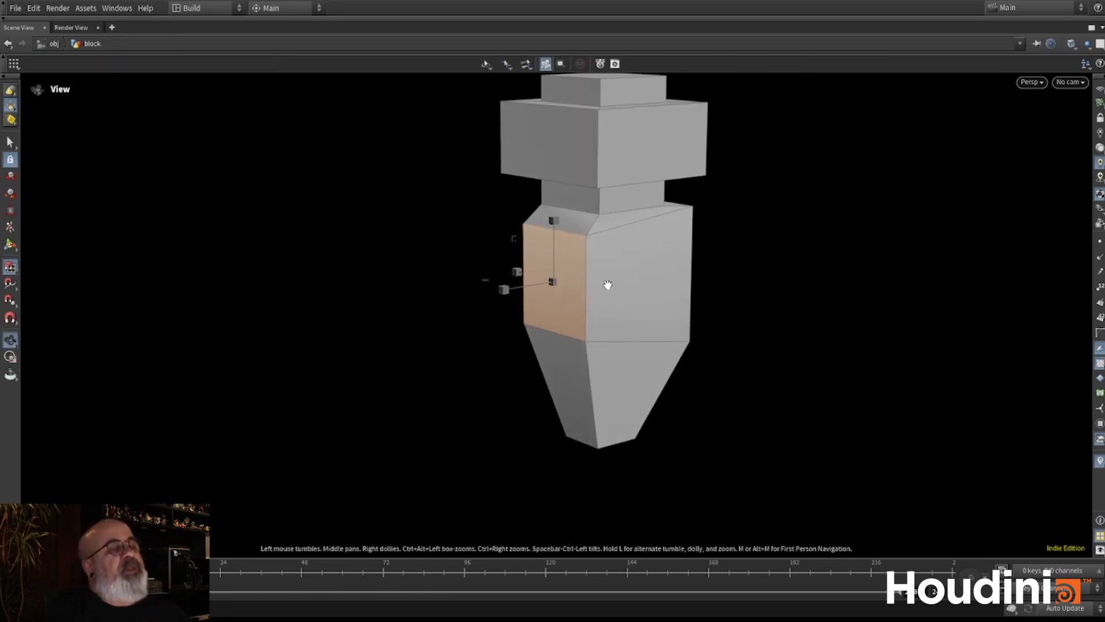
middle_click_drag(612, 230, 598, 345)
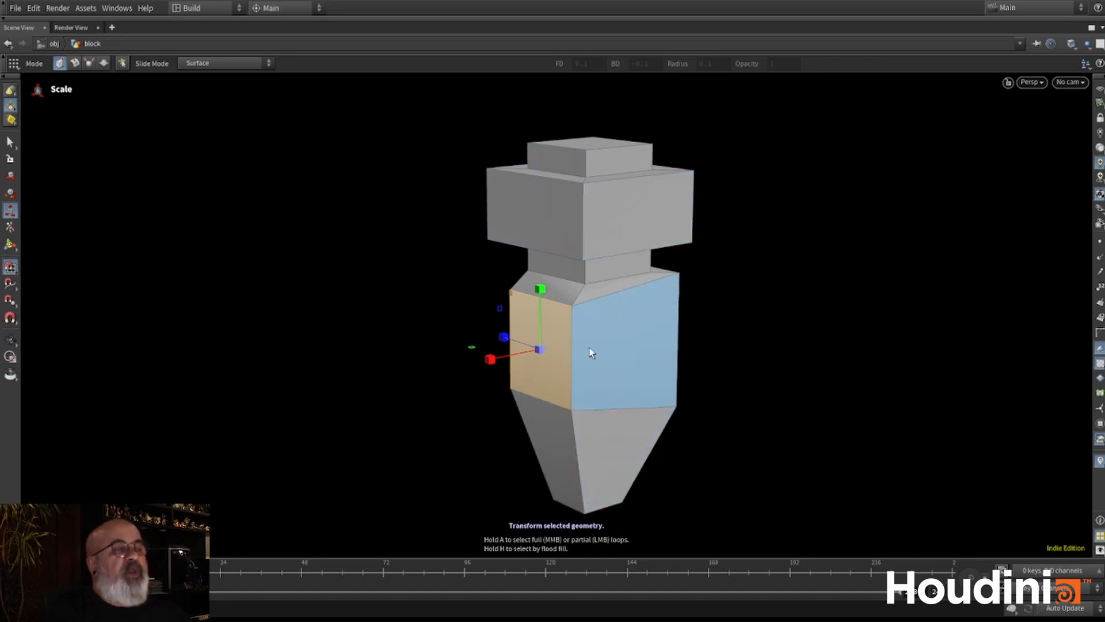
left_click(628, 322)
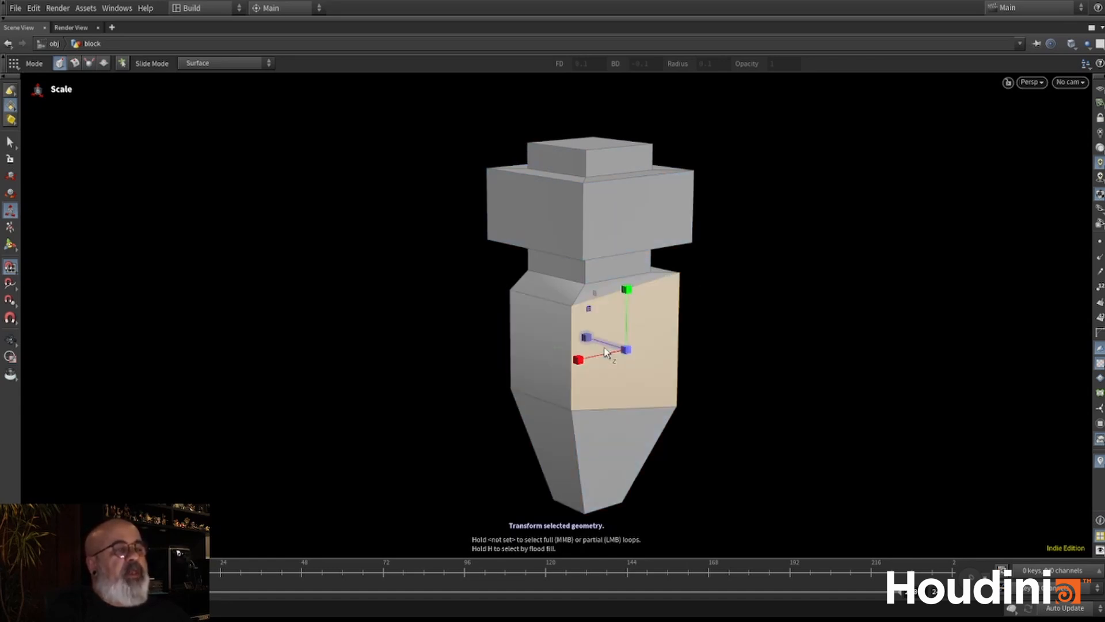
- Try scaling up one side face of the wide collar, and undo that scaling
left_click(652, 232)
left_click_drag(641, 221, 645, 206)
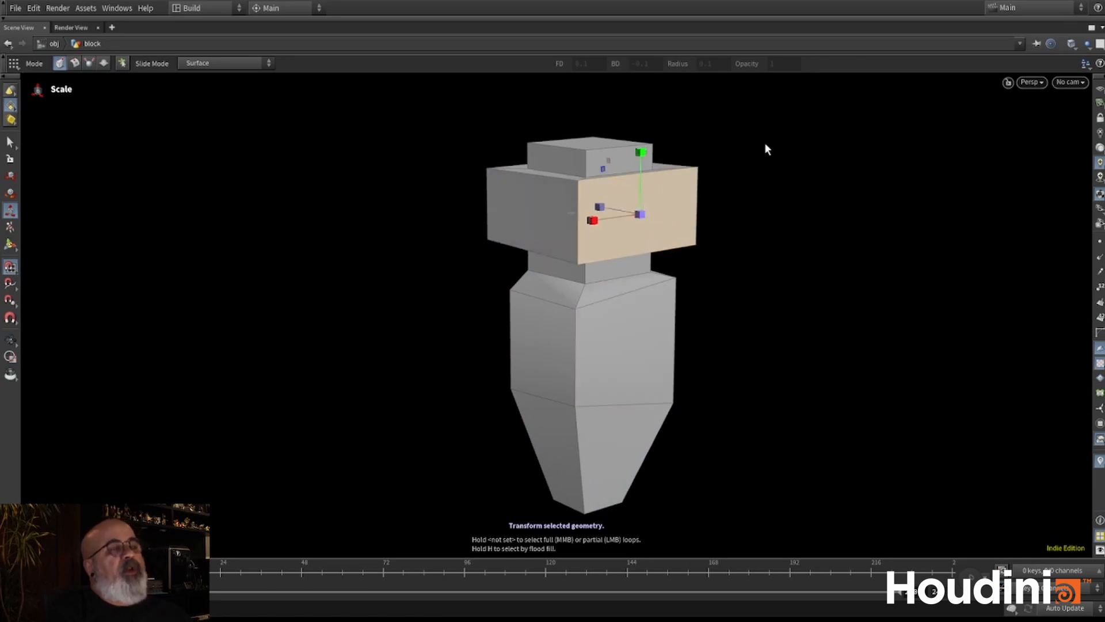
key("ctrl+z")
key("ctrl+z")
key("ctrl+z")
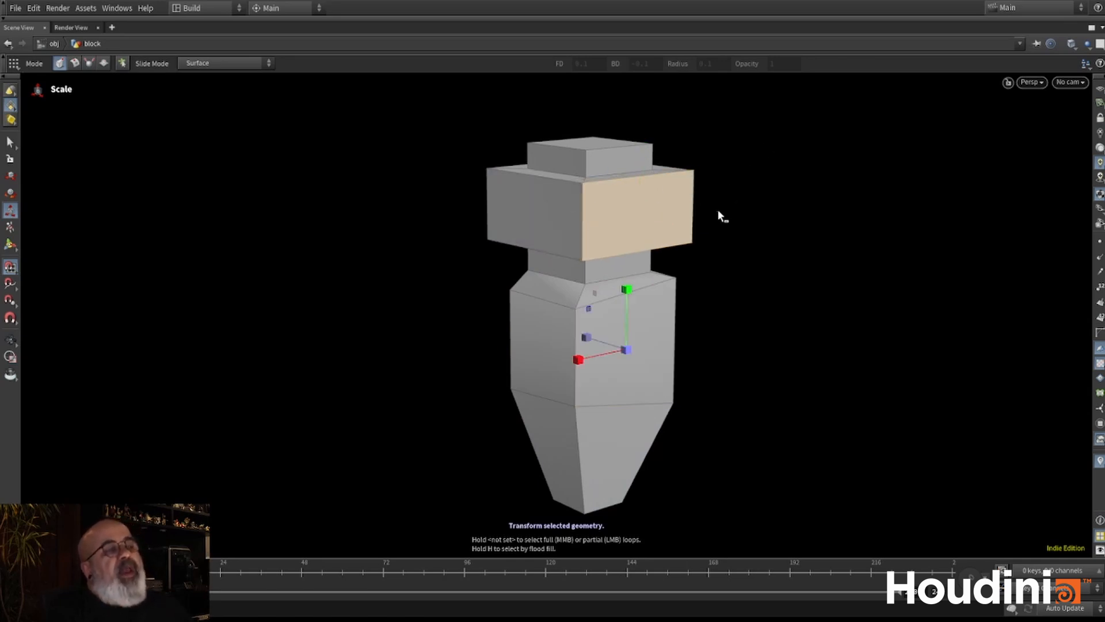
middle_click_drag(689, 223, 578, 252)
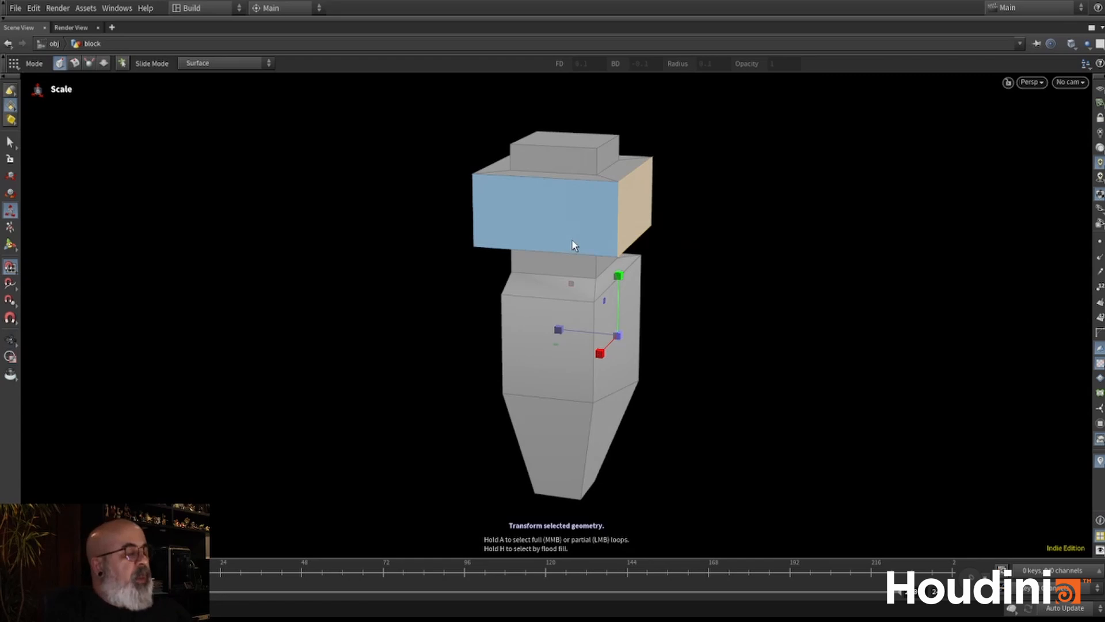
- Activate the Move tool and select the large side face of the lower block
key("t")
left_click(530, 193)
left_click(554, 338)
left_click(626, 309)
left_click_drag(670, 222, 568, 191, "alt")
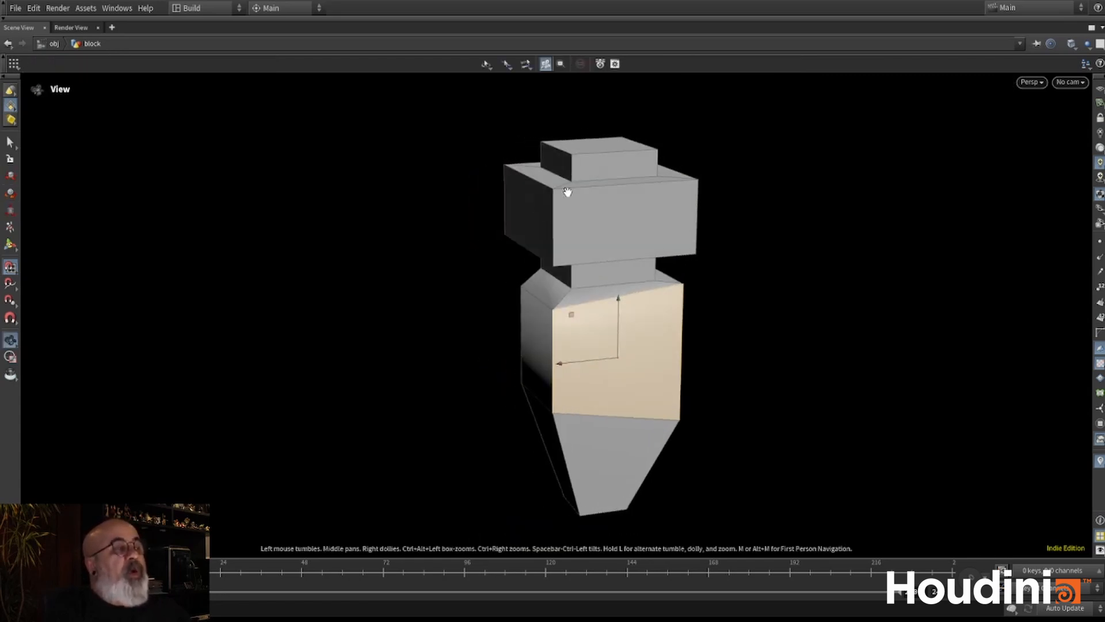
right_click_drag(568, 192, 433, 336, "alt")
right_click_drag(546, 346, 662, 281, "alt")
left_click_drag(662, 282, 622, 279, "alt")
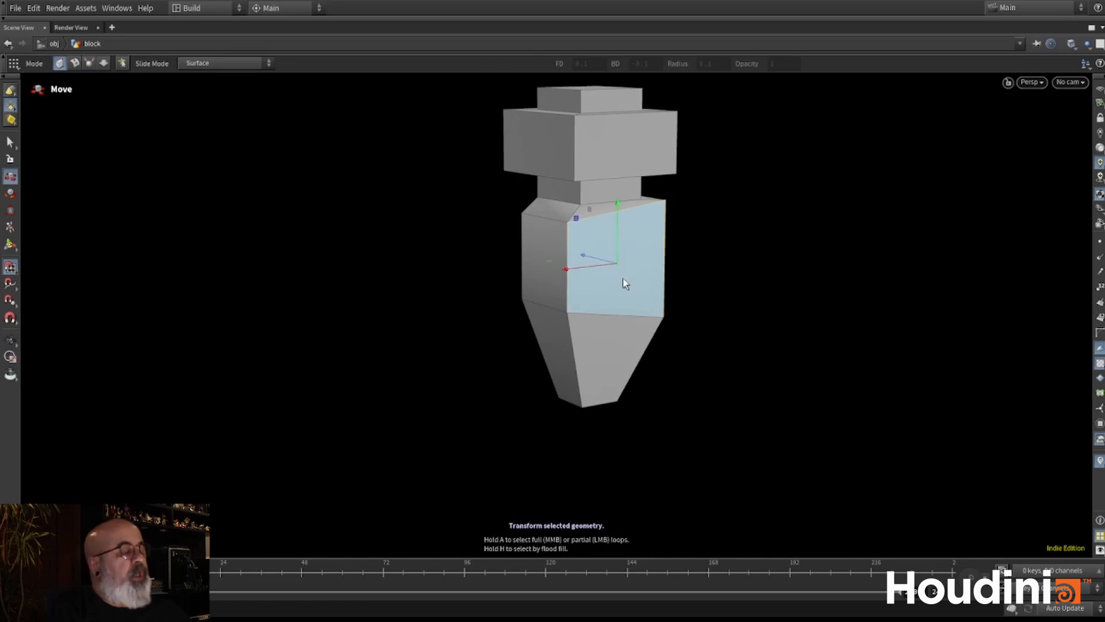
- Detach the selected face's pivot and snap it onto a corner point at the model's narrow lower tip
key("Insert")
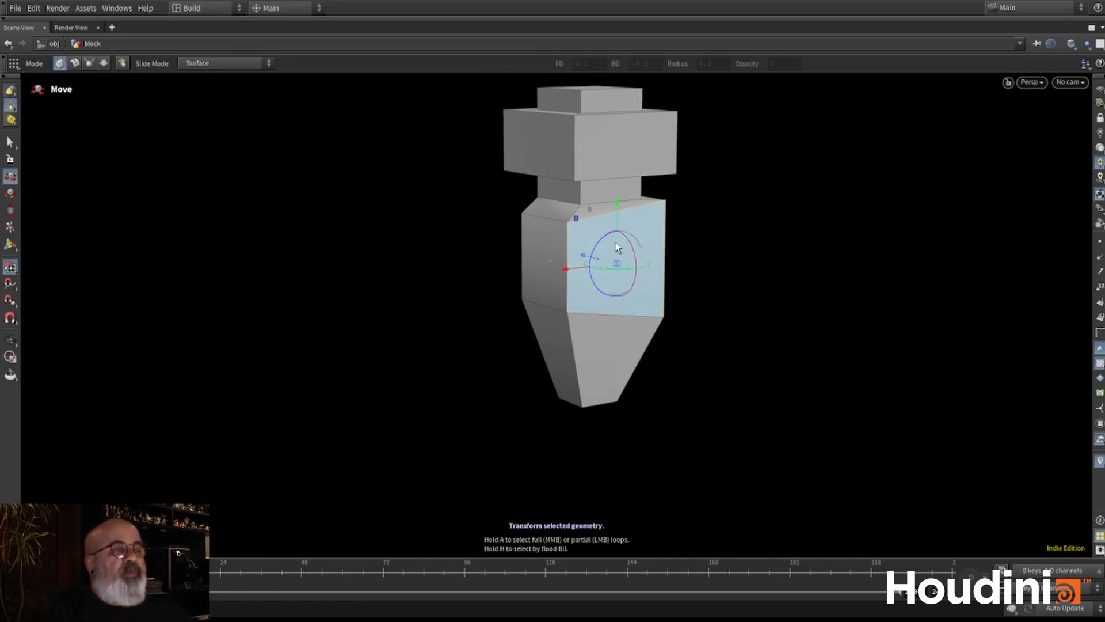
left_click_drag(615, 261, 757, 237)
left_click_drag(639, 202, 740, 234)
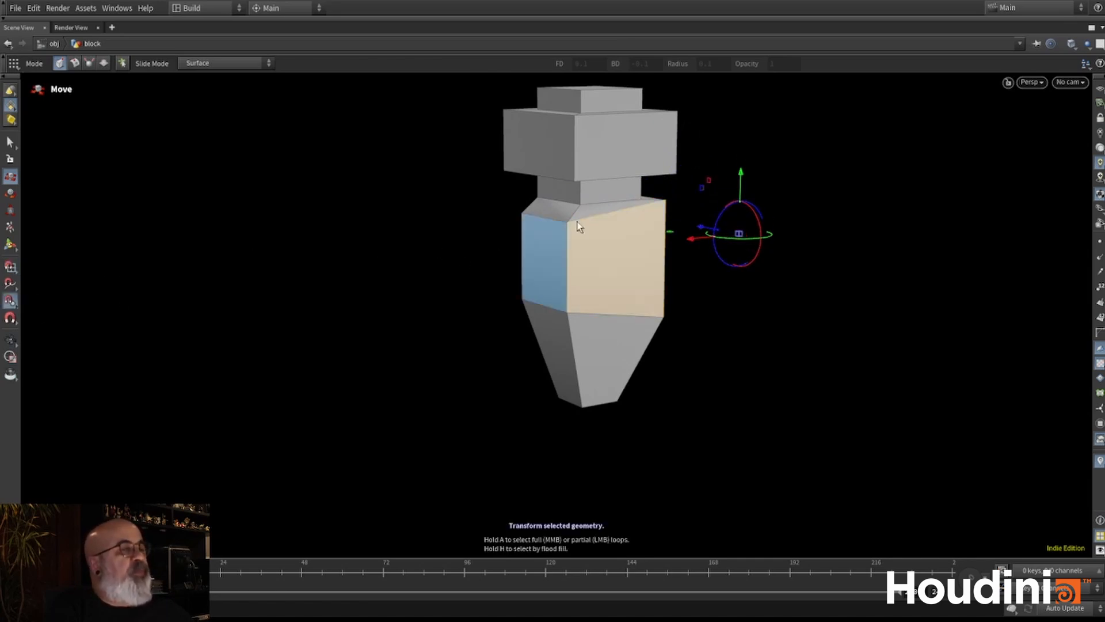
left_click_drag(742, 236, 619, 403)
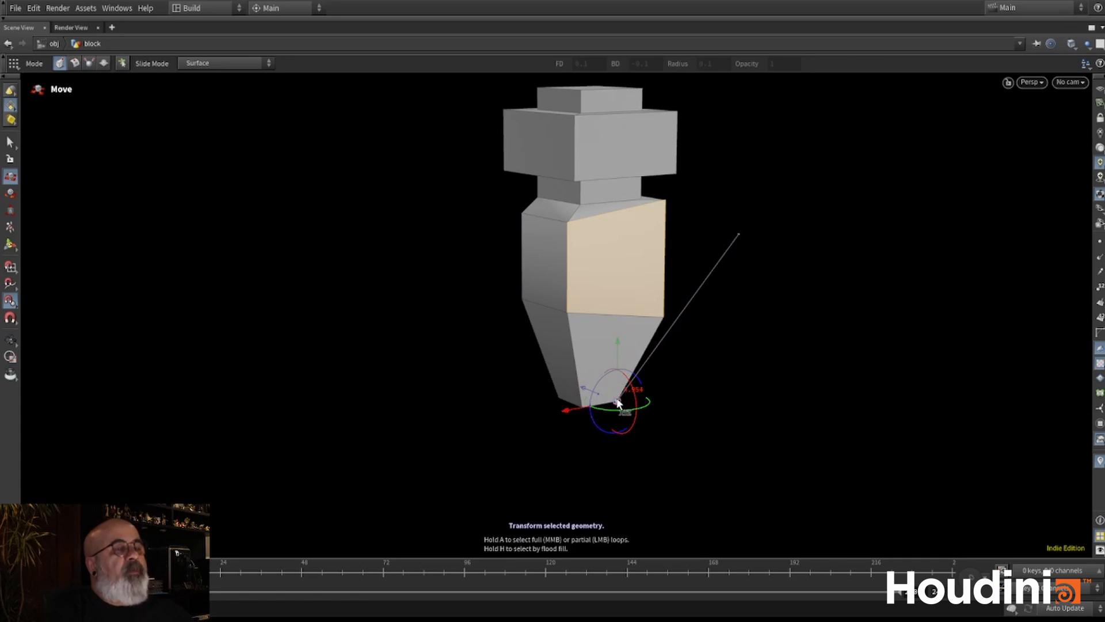
left_click_drag(695, 364, 634, 395, "alt")
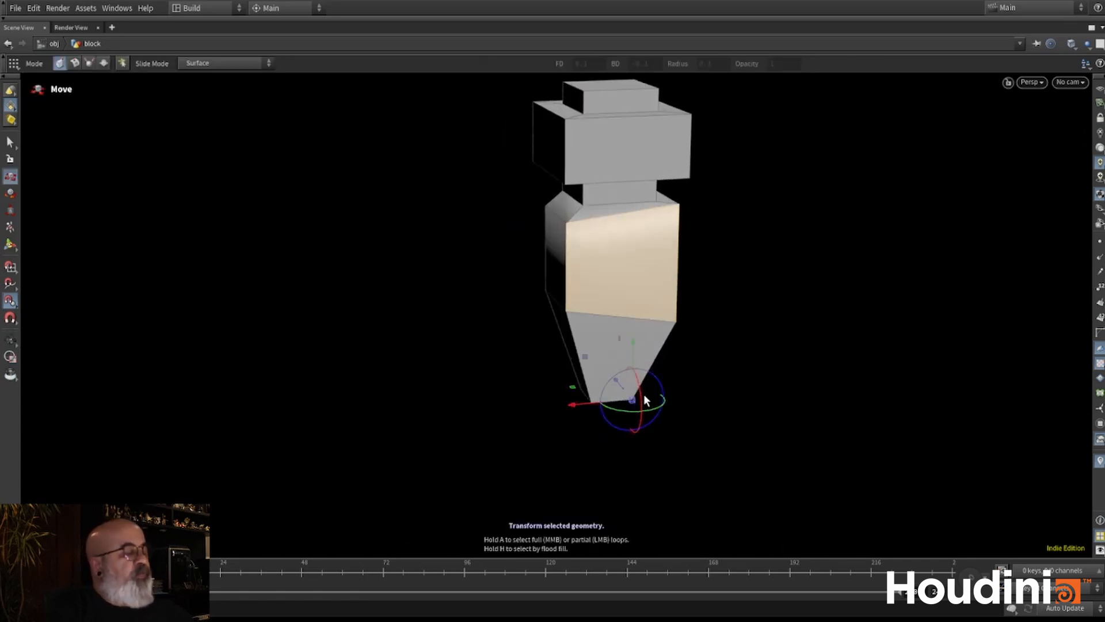
key("Insert")
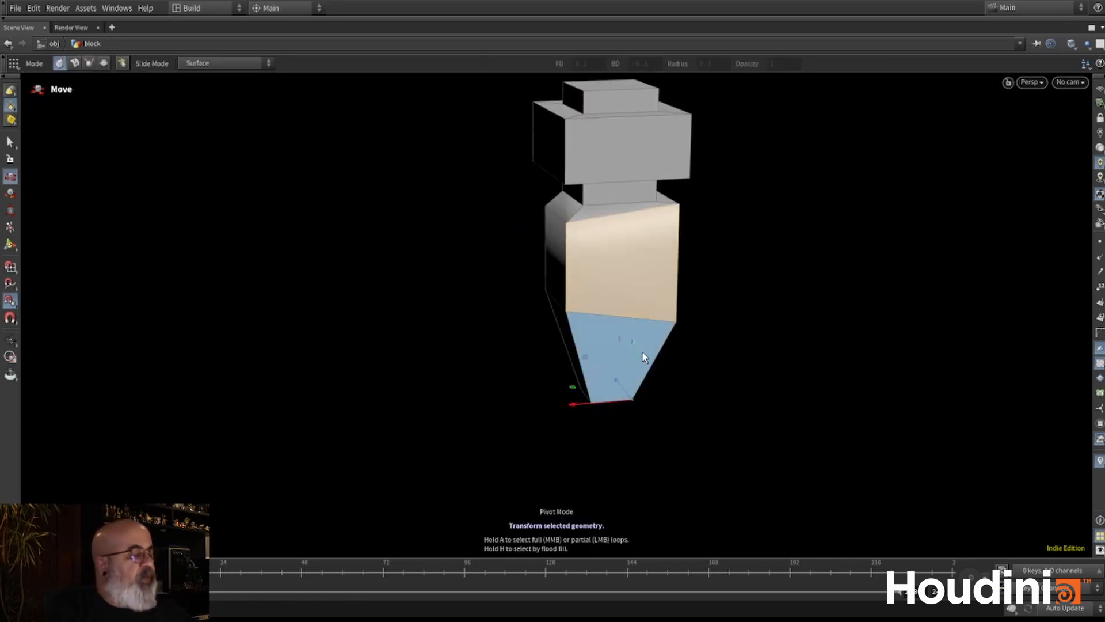
- Rotate the selected face outward around the pivot at the lower tip
key("r")
mouse_move(597, 353)
left_mouse_down()
mouse_move(619, 344)
mouse_move(593, 351)
left_mouse_up()
left_click_drag(602, 355, 676, 385, "alt")
key("Escape")
left_click_drag(567, 374, 176, 328)
left_click_drag(413, 356, 469, 370)
- Snap the pivot to an upper corner of the rotated face and try rotating the face around it
key("r")
key("Insert")
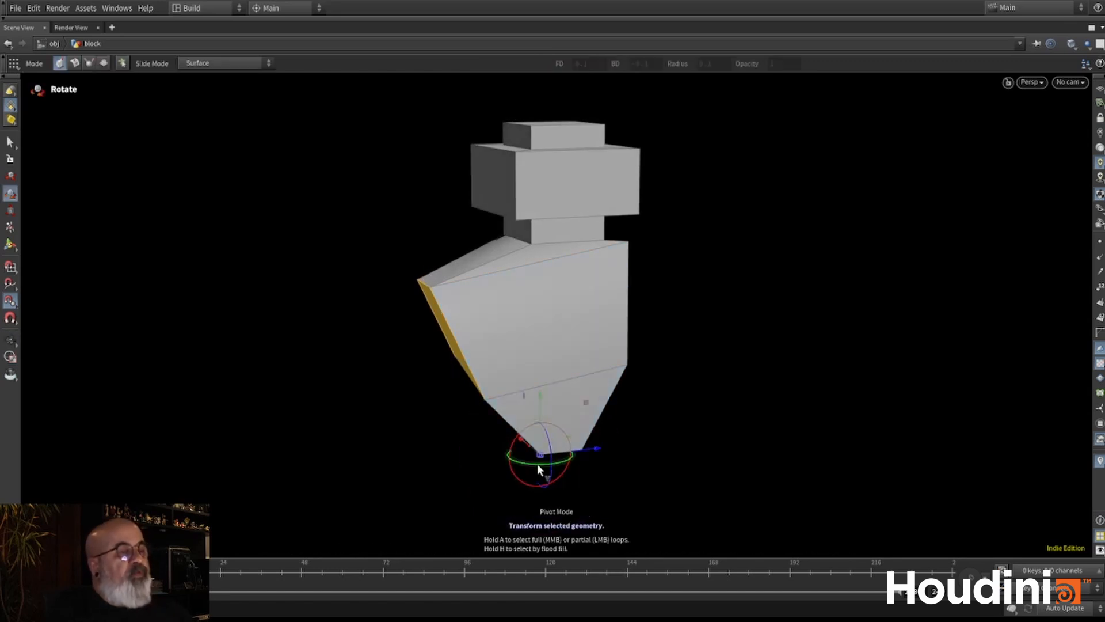
left_click_drag(538, 457, 523, 279)
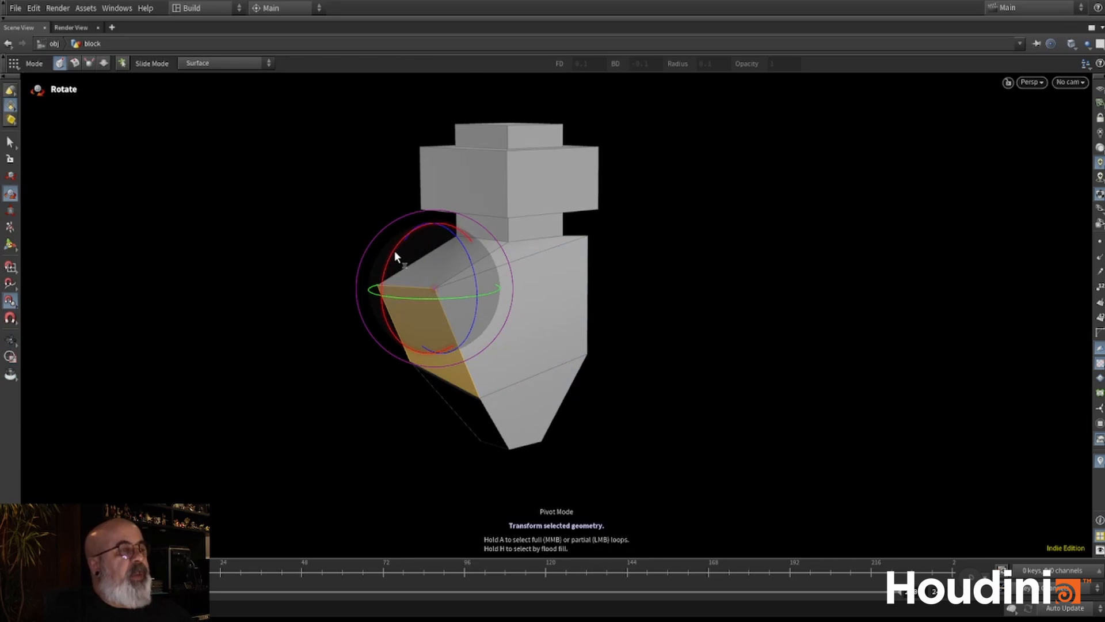
key("Insert")
left_click_drag(411, 241, 483, 334)
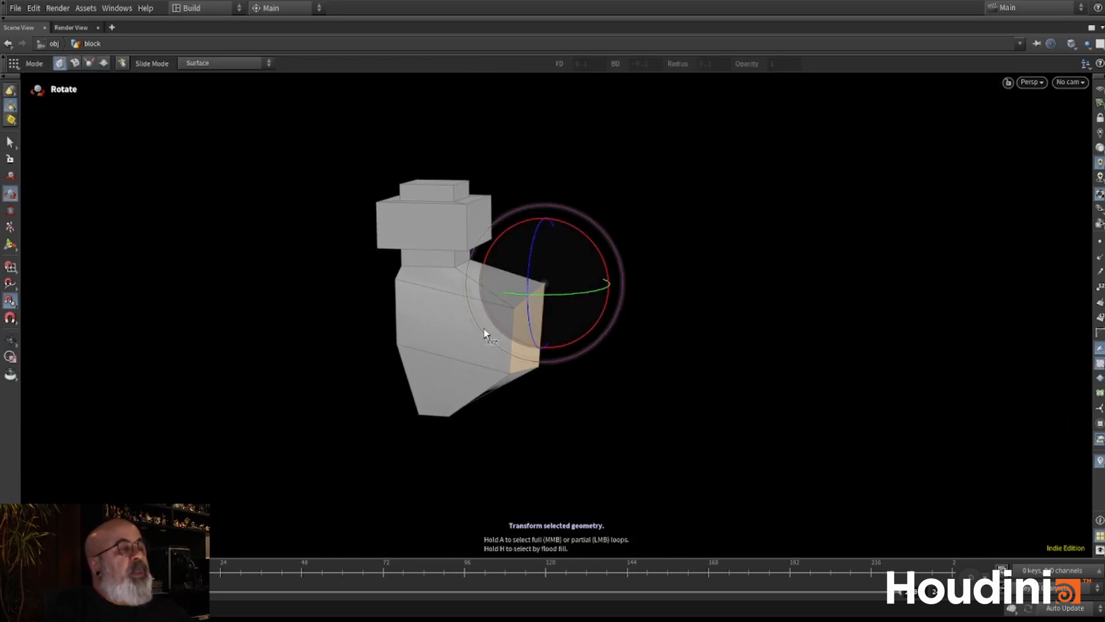
middle_click_drag(666, 229, 671, 260, "alt")
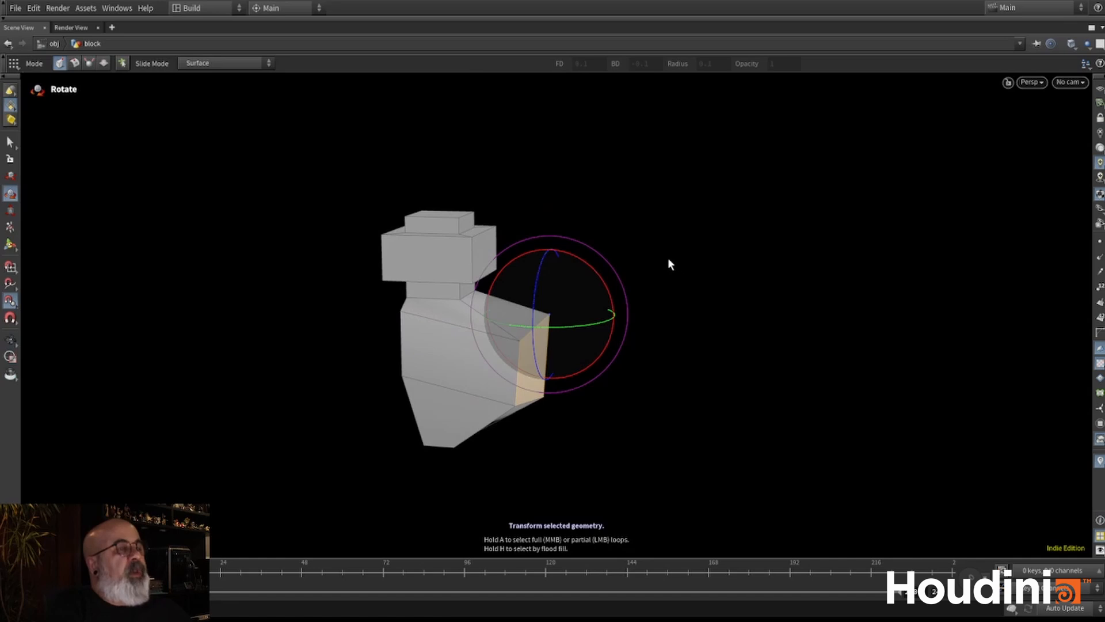
- Undo the face rotations and the pivot relocations on the lower block
key("ctrl+z")
key("ctrl+z")
key("ctrl+z")
key("ctrl+z")
key("ctrl+z")
key("ctrl+z")
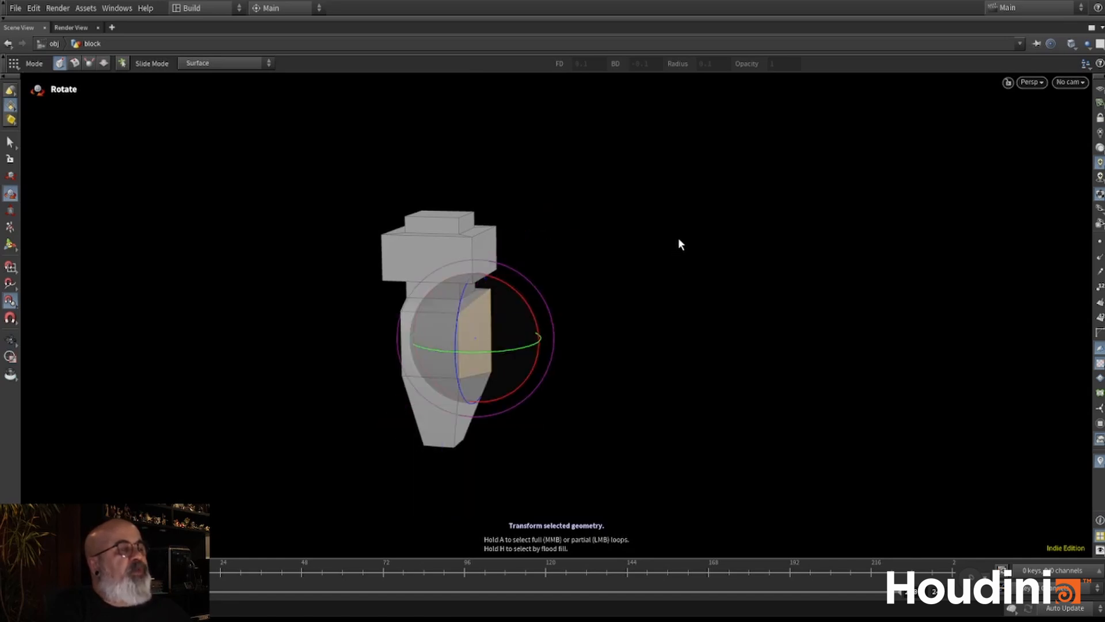
key("ctrl+z")
left_click_drag(678, 244, 485, 256, "alt")
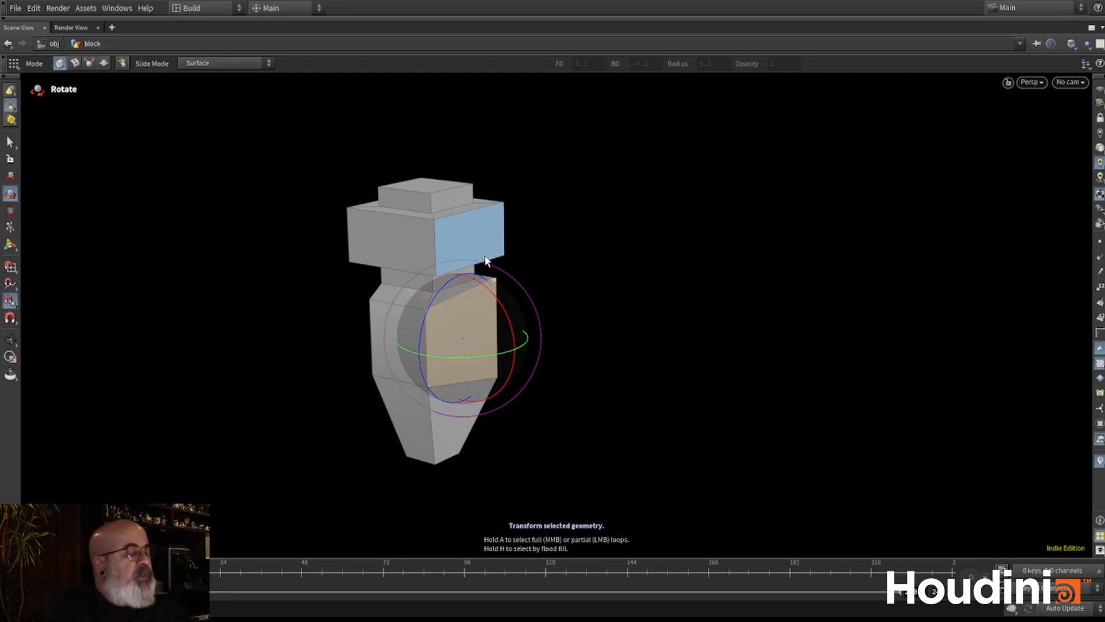
left_click(485, 260)
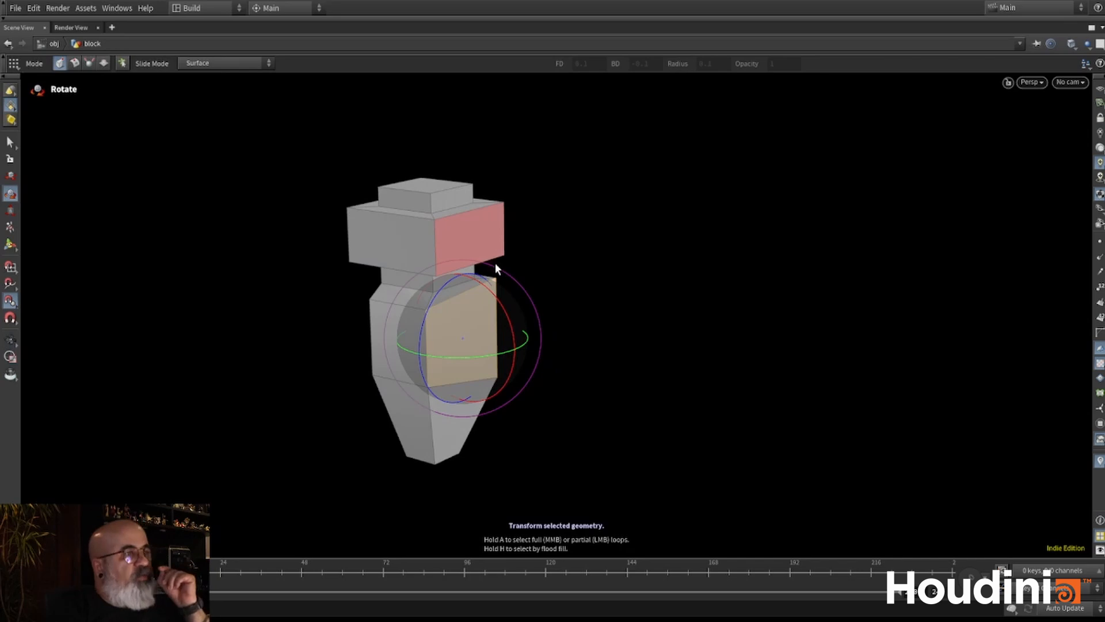
- Restore the network and parameter panes and review the node chain from edit2 and polyextrude4 up to polyextrude1
key("ctrl+b")
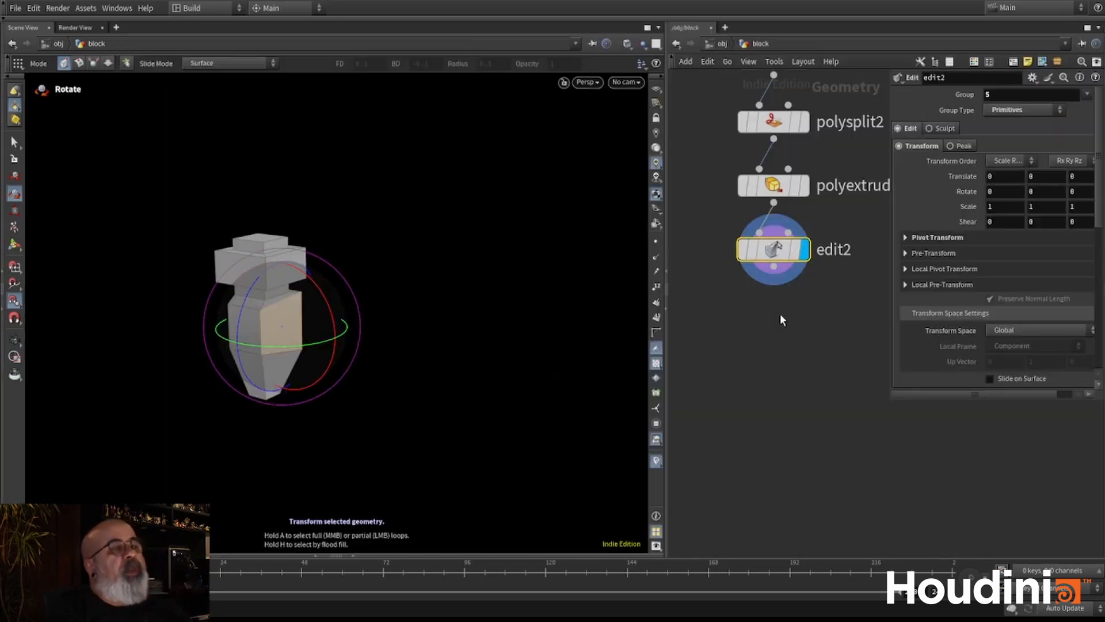
middle_click_drag(783, 320, 763, 411)
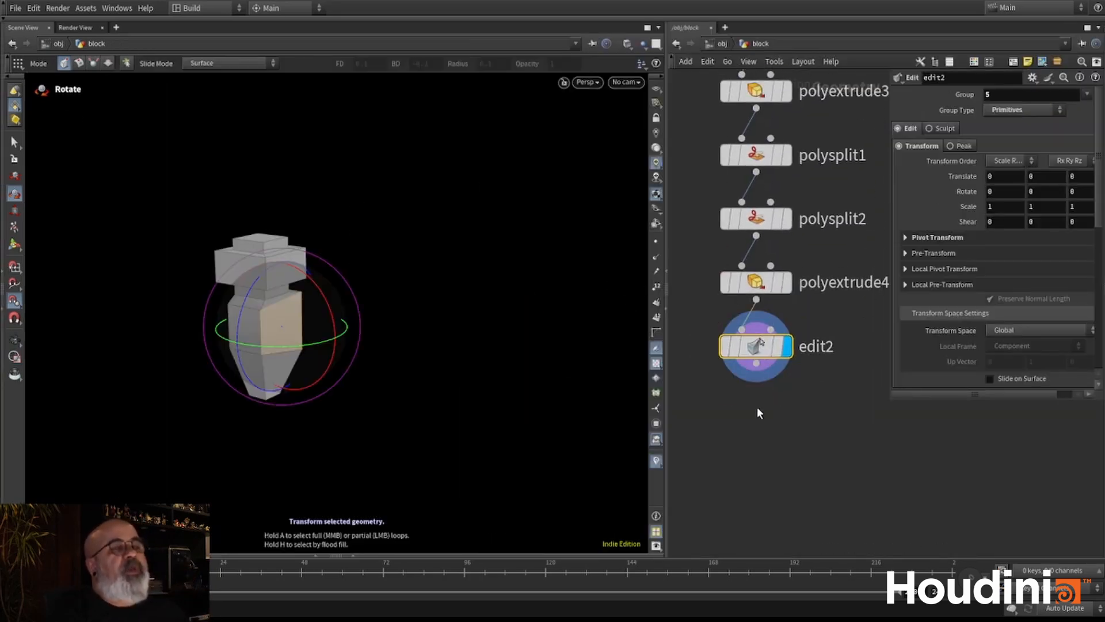
middle_click_drag(789, 293, 764, 353)
left_click(759, 347)
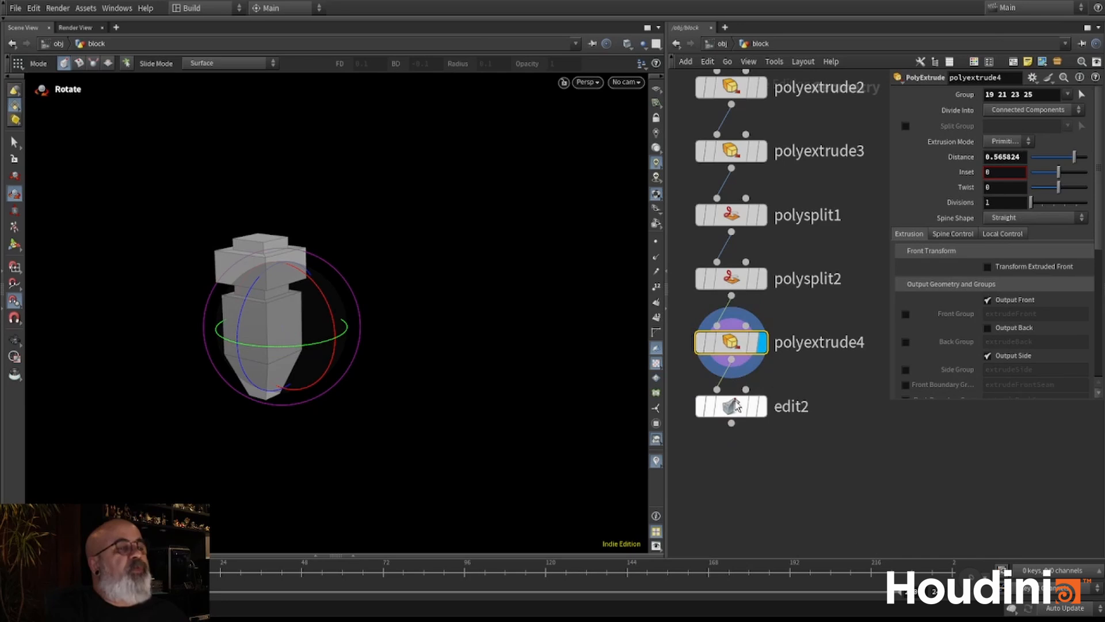
left_click(733, 410)
scroll(727, 193, "down", 4)
middle_click_drag(790, 181, 838, 334)
scroll(784, 336, "up", 3)
left_click_drag(813, 264, 686, 228)
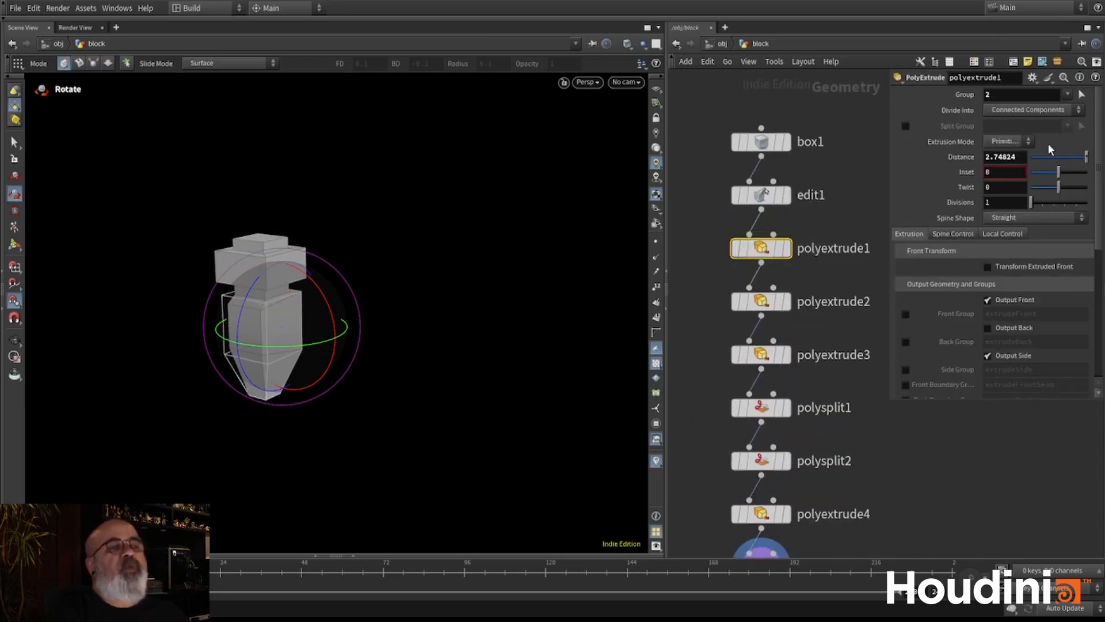
- Adjust the extrusion Distance of polyextrude1, select polyextrude2, and check the shape from several sides
left_click(1087, 157)
mouse_move(1027, 158)
middle_mouse_down()
mouse_move(1081, 158)
mouse_move(1008, 172)
mouse_move(1034, 160)
middle_mouse_up()
left_click(785, 306)
left_click_drag(346, 278, 271, 291, "alt")
right_click_drag(272, 291, 397, 250, "alt")
left_click_drag(385, 250, 259, 294, "alt")
right_click_drag(259, 294, 334, 307, "alt")
left_click_drag(337, 308, 294, 278, "alt")
- Examine the parameters of the polyextrude3 and polysplit1 nodes
key("r")
left_click(798, 353)
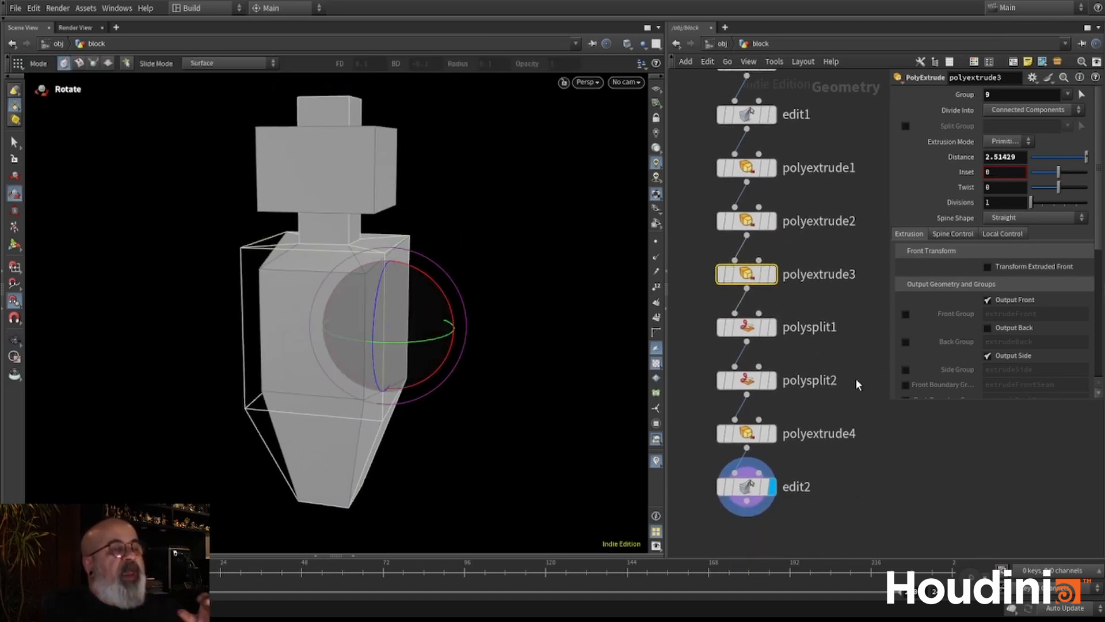
mouse_move(833, 301)
middle_mouse_down()
mouse_move(842, 379)
mouse_move(837, 302)
middle_mouse_up()
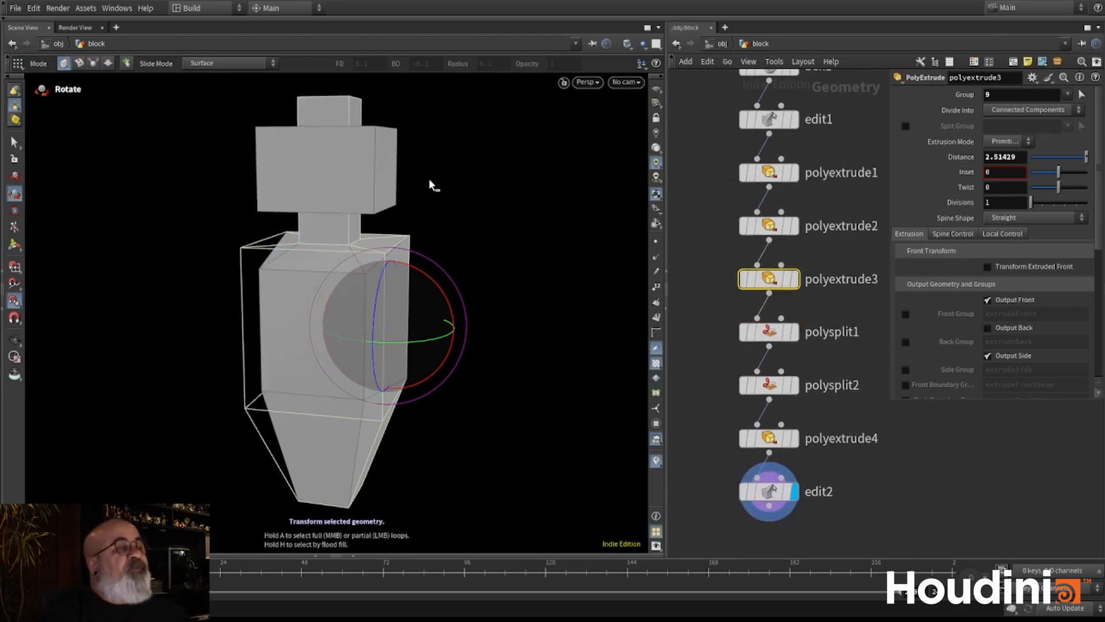
left_click_drag(862, 308, 717, 517)
left_click_drag(861, 298, 697, 351)
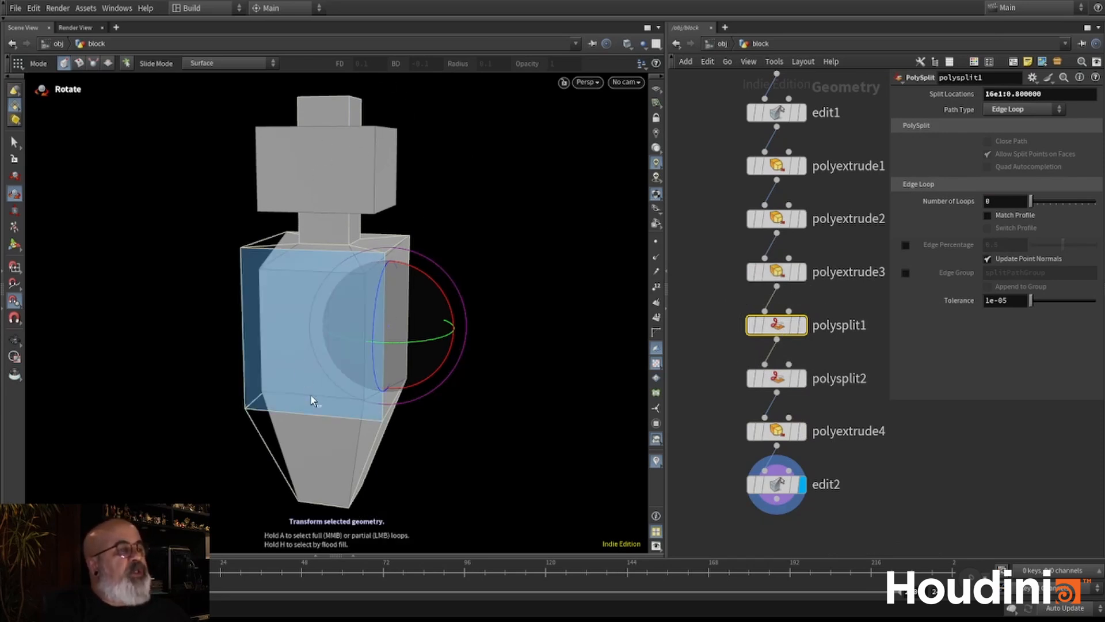
mouse_move(777, 337)
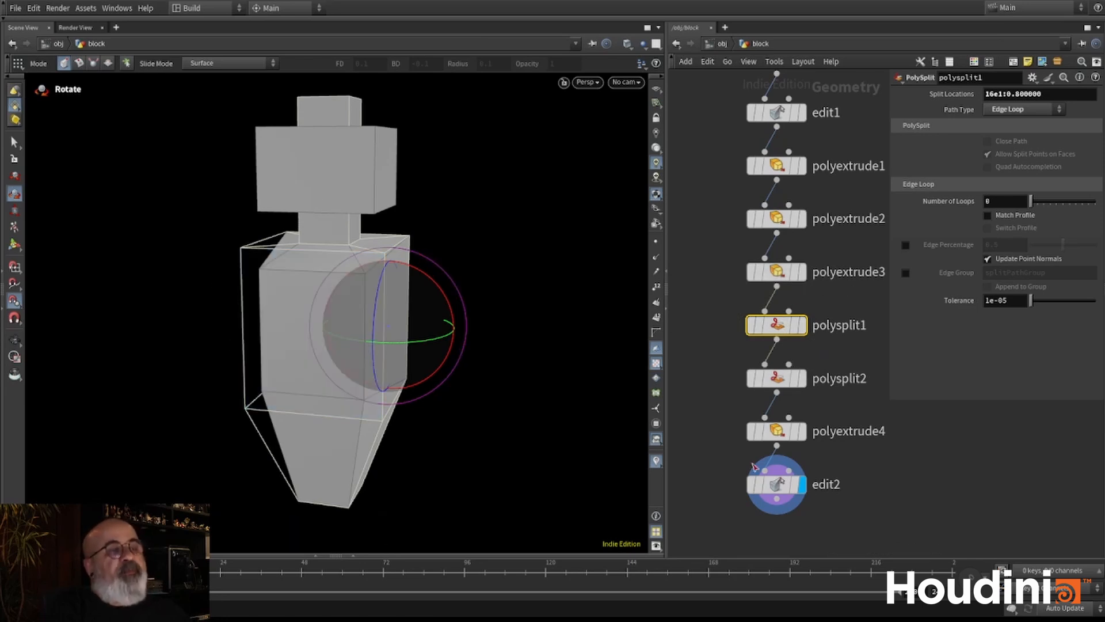
- Select the edit2 node to resume editing and check the model from several sides
key("Escape")
left_click_drag(348, 272, 525, 232)
scroll(372, 257, "down", 2)
left_click(778, 486)
left_click_drag(402, 194, 387, 248, "alt")
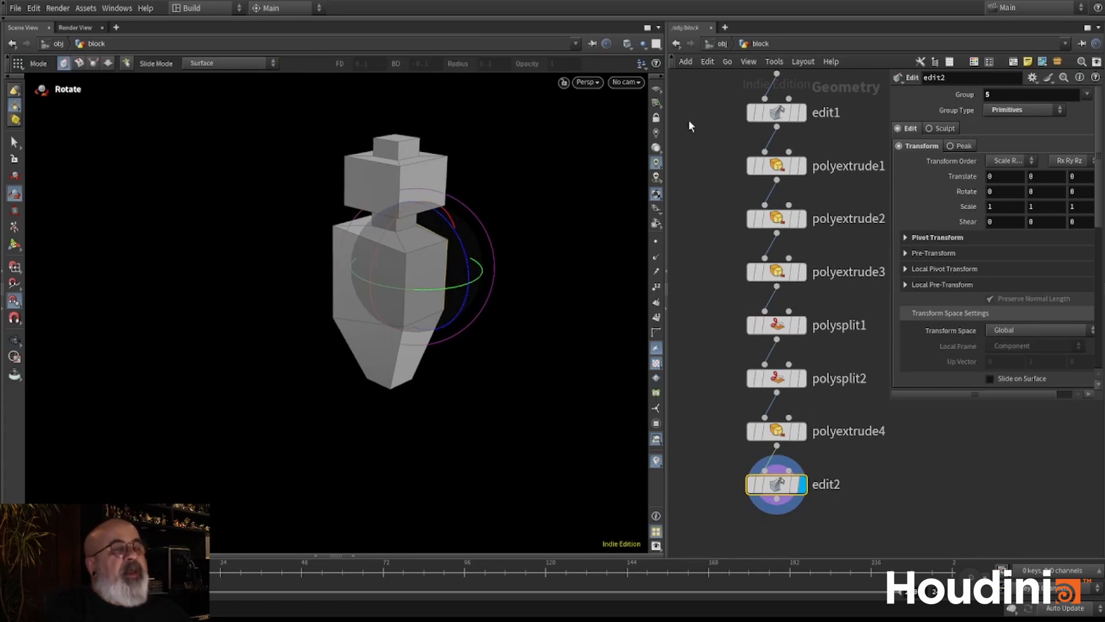
left_click_drag(461, 252, 348, 285, "alt")
right_click_drag(348, 286, 609, 240, "alt")
left_click_drag(370, 299, 439, 279, "alt")
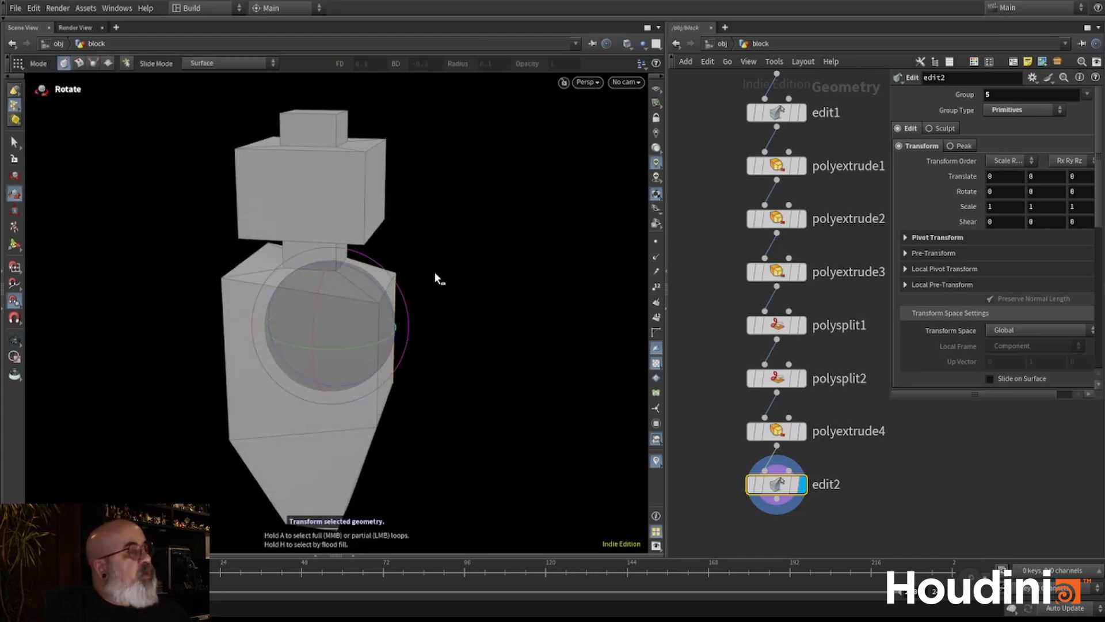
- Cycle through the component selection modes, select the broad side face of the lower block, and finish in primitive selection
key("2")
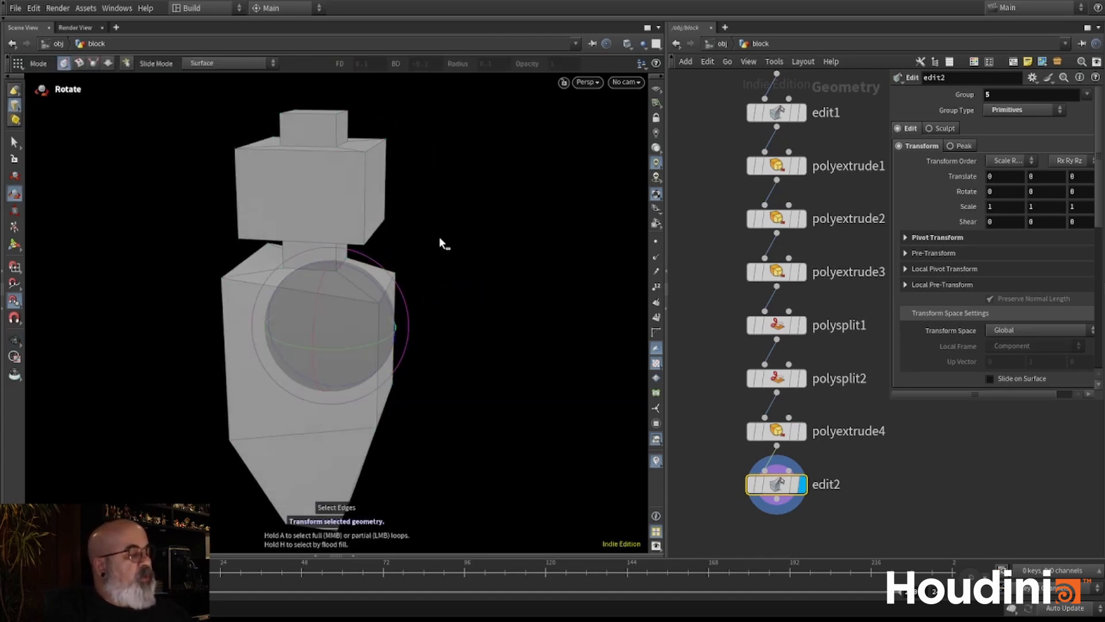
key("3")
key("4")
left_click(337, 351)
key("2")
key("3")
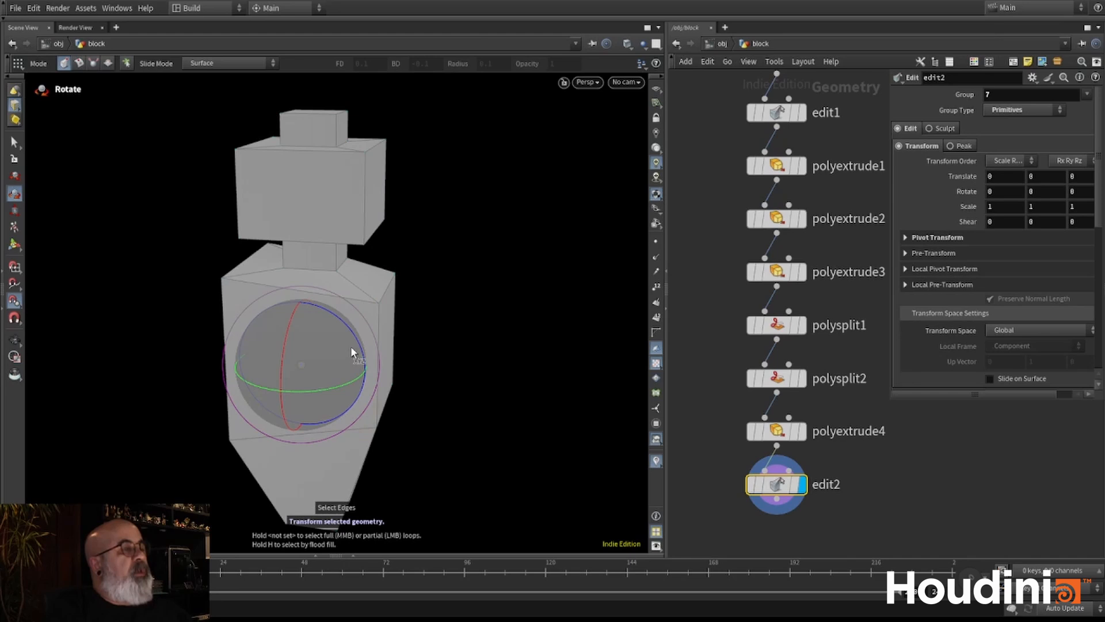
key("4")
- Cycle through the Move, Rotate and Scale tools on the selected face, ending with Scale
key("t")
key("r")
key("e")
key("Escape")
left_click_drag(417, 249, 294, 256)
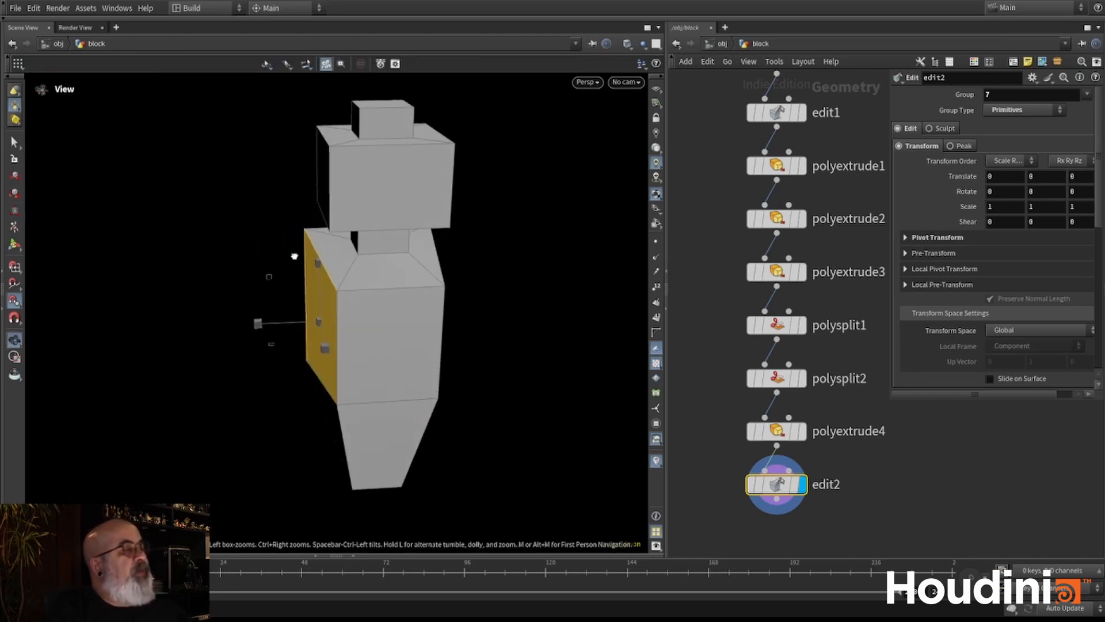
key("e")
left_click_drag(253, 224, 281, 259, "alt")
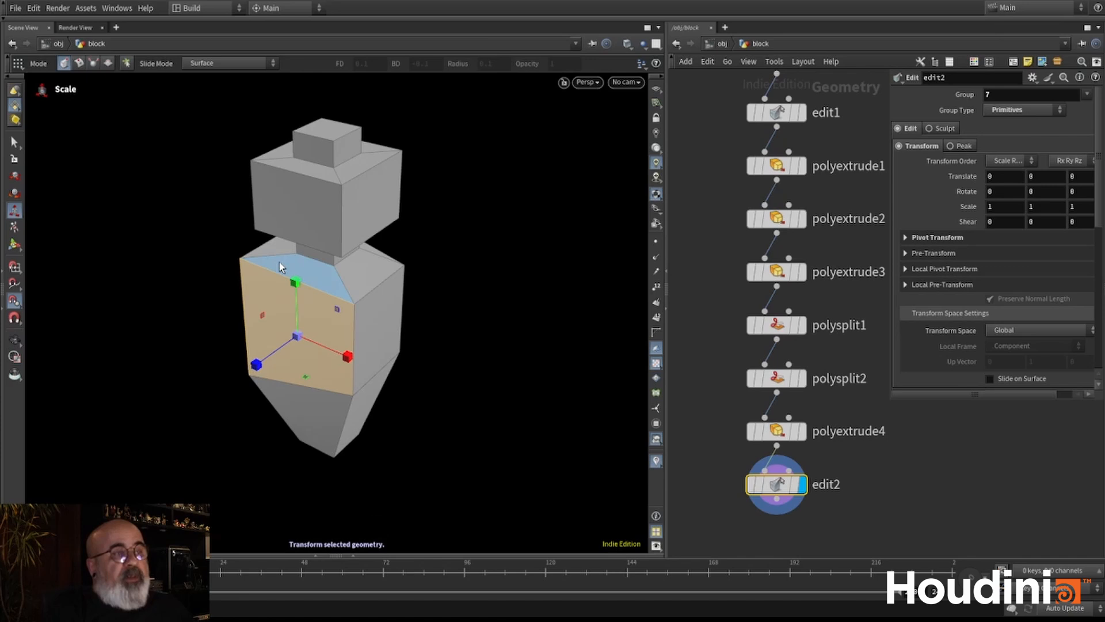
left_click_drag(346, 282, 370, 241, "alt")
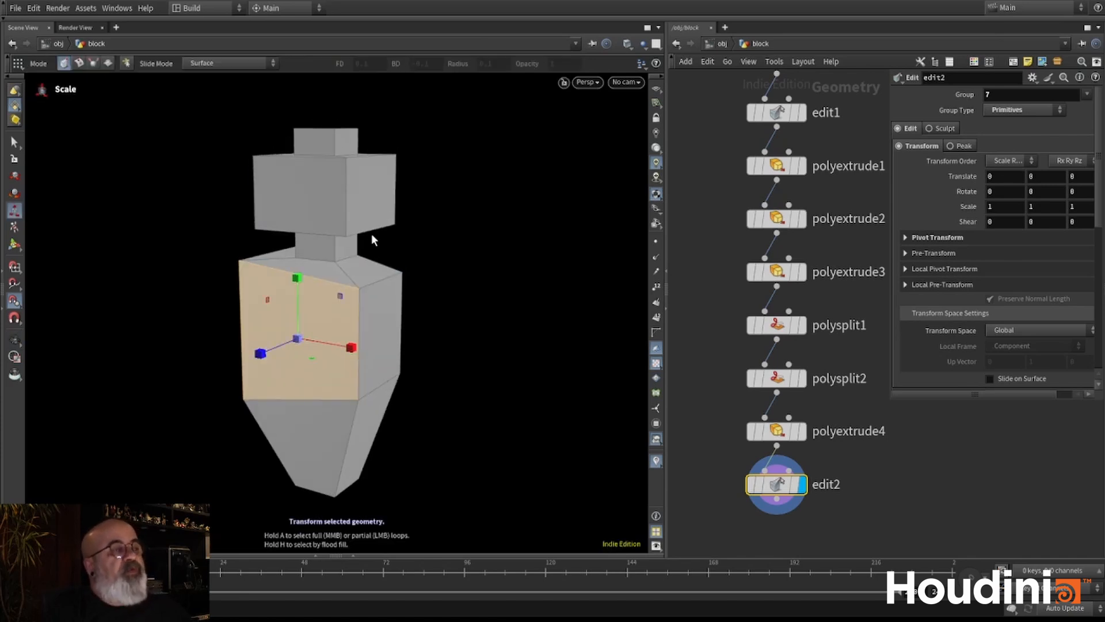